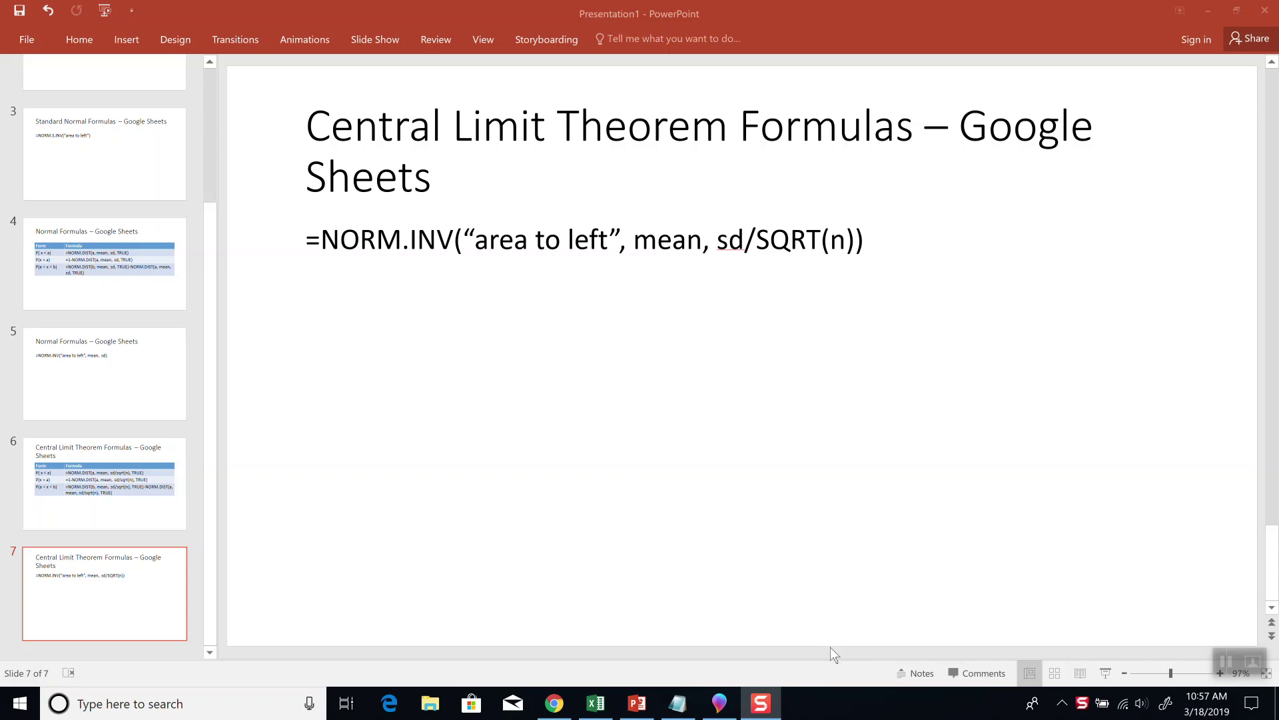
# Step: Switch from the PowerPoint NORM.INV slide to the blank Paint 3D canvas
pyautogui.hotkey('alt', 'Tab')
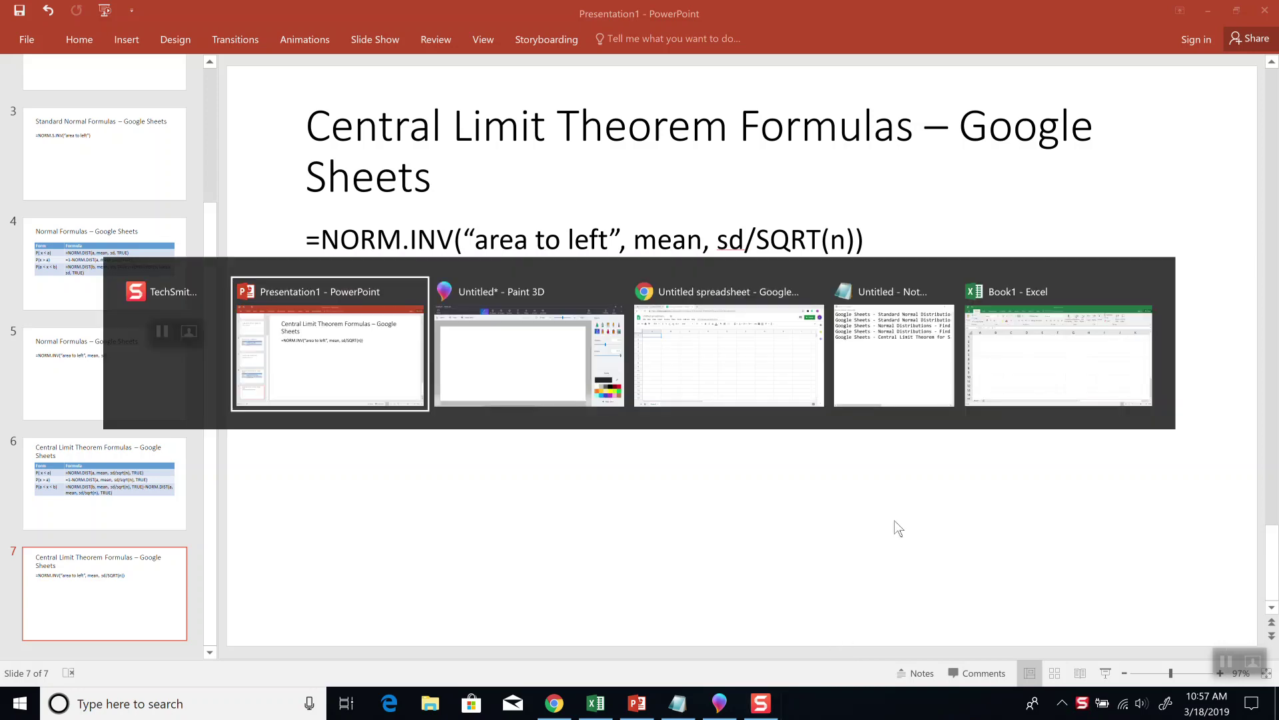
# Step: Pencil 'MEAN = 22', 'SD = 2' and 'n = 25' along the canvas top at 9px thickness
pyautogui.hotkey('alt', 'Tab')
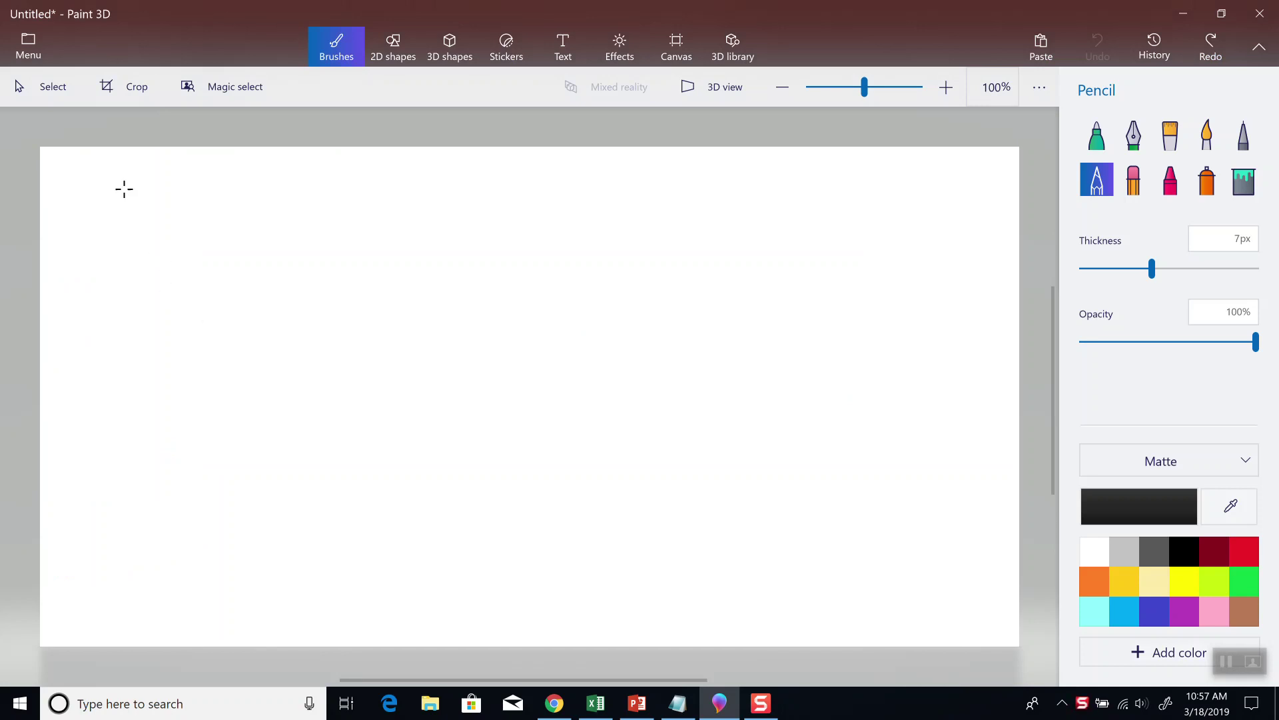
pyautogui.moveTo(124, 192)
pyautogui.mouseDown()
pyautogui.moveTo(122, 177)
pyautogui.moveTo(143, 192)
pyautogui.moveTo(160, 174)
pyautogui.moveTo(175, 190)
pyautogui.mouseUp()
pyautogui.moveTo(166, 182); pyautogui.dragTo(197, 171)
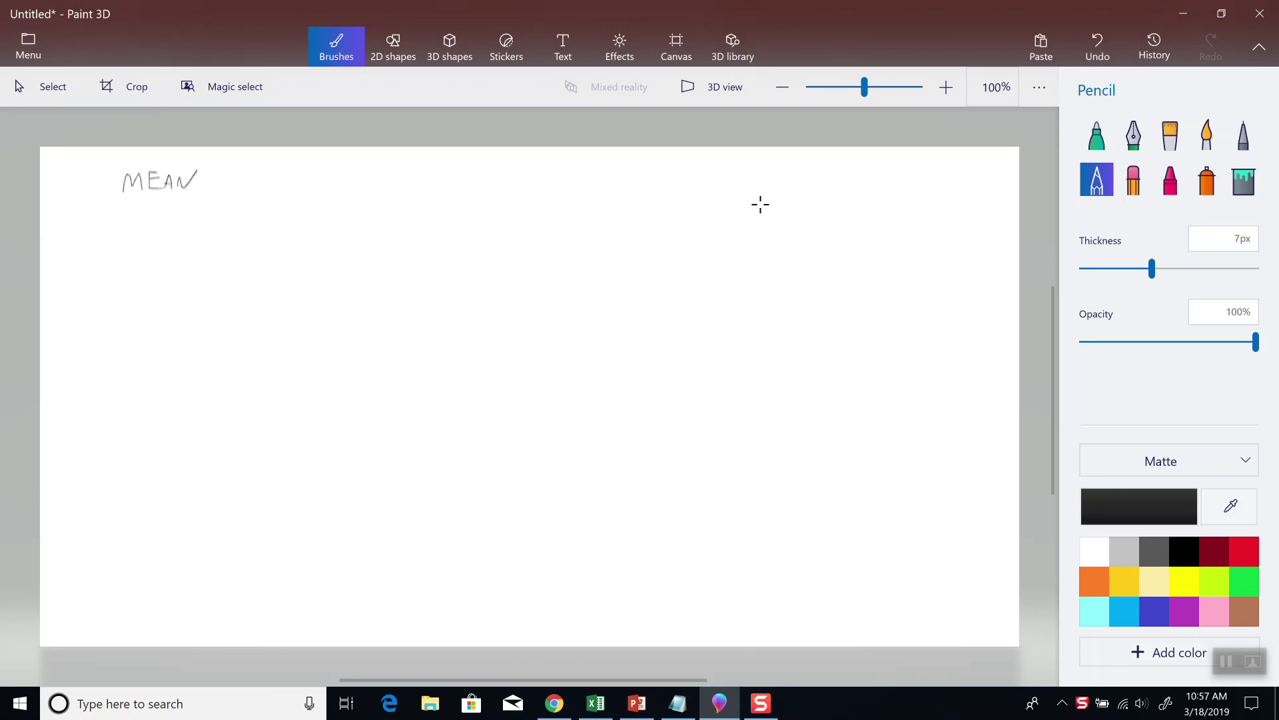
pyautogui.click(1223, 269)
pyautogui.moveTo(223, 171)
pyautogui.mouseDown()
pyautogui.moveTo(227, 184)
pyautogui.moveTo(251, 178)
pyautogui.moveTo(276, 192)
pyautogui.mouseUp()
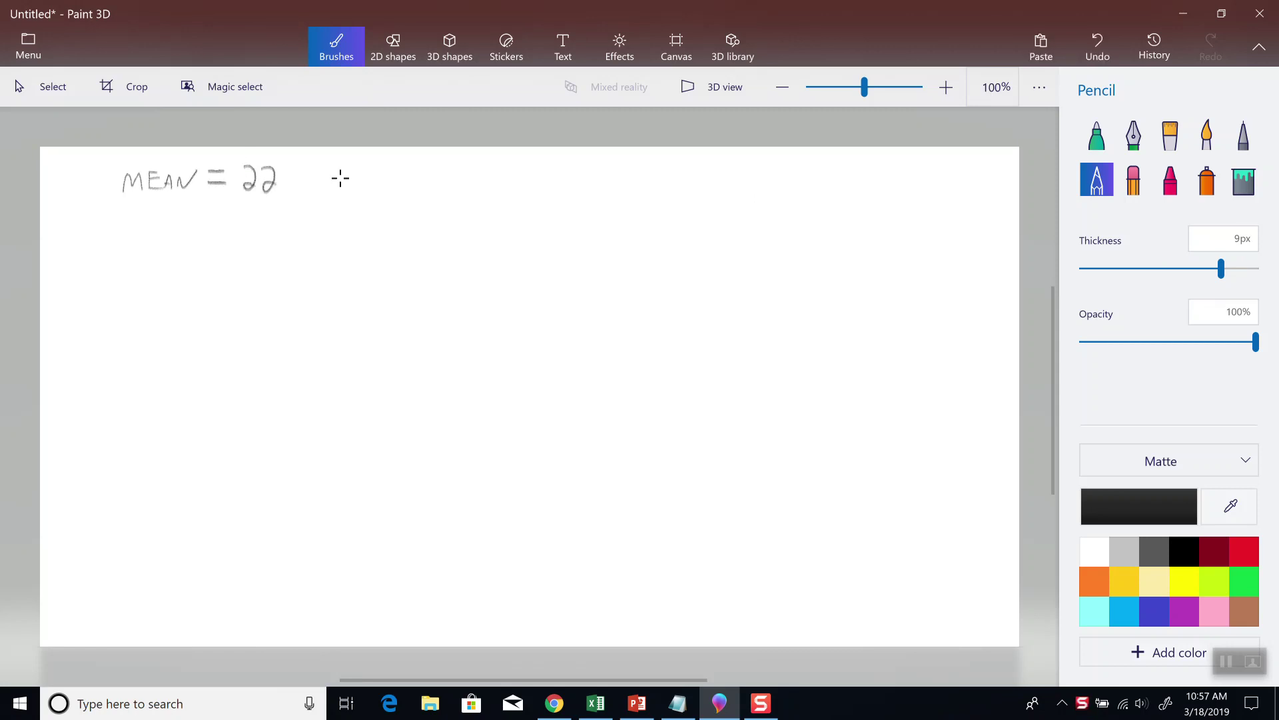
pyautogui.moveTo(361, 171)
pyautogui.mouseDown()
pyautogui.moveTo(345, 191)
pyautogui.moveTo(404, 183)
pyautogui.mouseUp()
pyautogui.moveTo(388, 192); pyautogui.dragTo(437, 192)
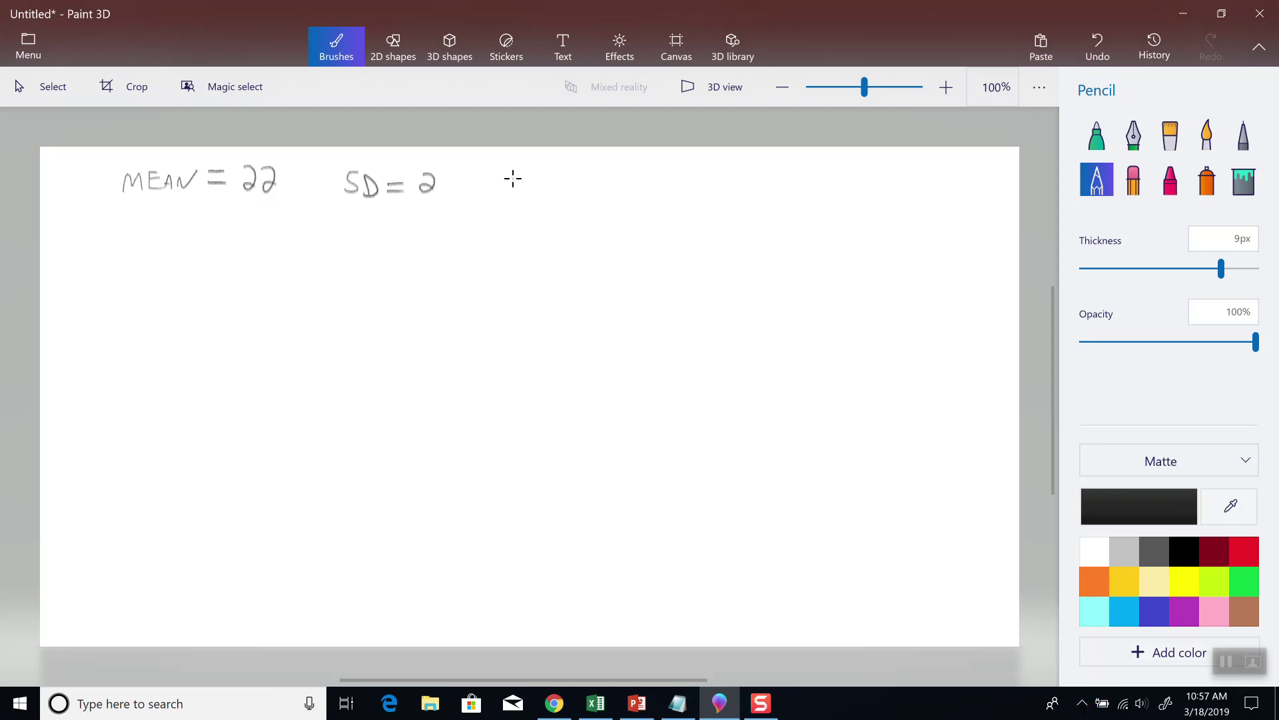
pyautogui.moveTo(513, 178)
pyautogui.mouseDown()
pyautogui.moveTo(524, 195)
pyautogui.moveTo(549, 182)
pyautogui.mouseUp()
pyautogui.moveTo(535, 190)
pyautogui.mouseDown()
pyautogui.moveTo(584, 184)
pyautogui.moveTo(580, 195)
pyautogui.mouseUp()
# Step: Write 'TOP 10%' and sketch a bell curve with a cutoff, labelled .90 | .10 and '?'
pyautogui.moveTo(115, 242); pyautogui.dragTo(142, 247)
pyautogui.moveTo(155, 237)
pyautogui.mouseDown()
pyautogui.moveTo(184, 259)
pyautogui.moveTo(211, 237)
pyautogui.moveTo(213, 260)
pyautogui.mouseUp()
pyautogui.moveTo(221, 254); pyautogui.dragTo(223, 244)
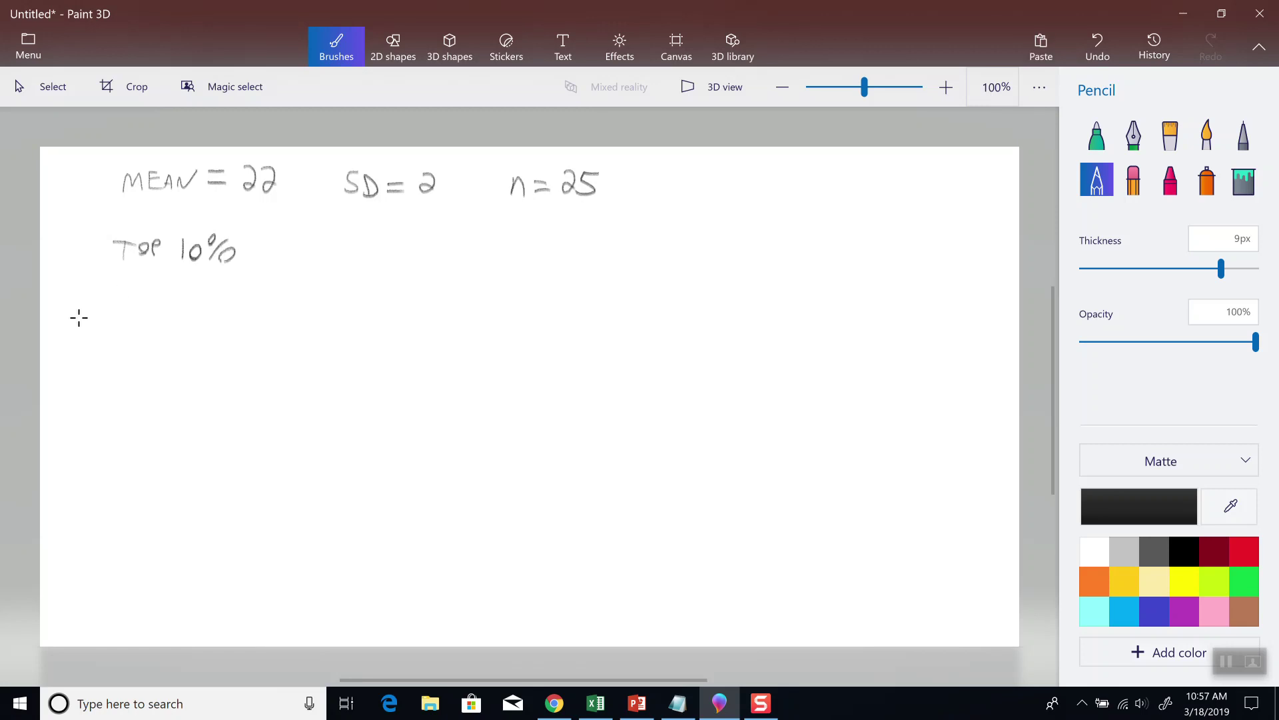
pyautogui.moveTo(69, 331)
pyautogui.mouseDown()
pyautogui.moveTo(108, 295)
pyautogui.moveTo(186, 282)
pyautogui.moveTo(262, 334)
pyautogui.mouseUp()
pyautogui.moveTo(212, 287); pyautogui.dragTo(206, 345)
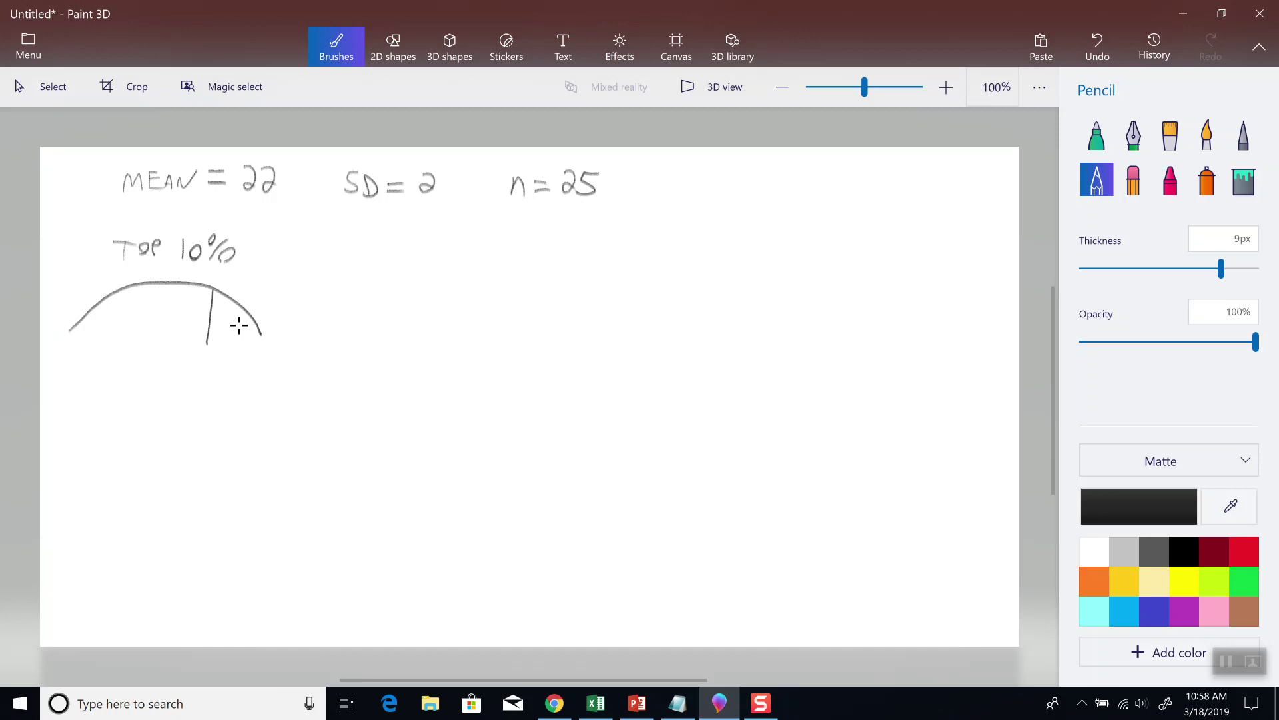
pyautogui.click(221, 332)
pyautogui.moveTo(232, 321)
pyautogui.mouseDown()
pyautogui.moveTo(231, 338)
pyautogui.moveTo(241, 323)
pyautogui.mouseUp()
pyautogui.click(128, 332)
pyautogui.moveTo(147, 316)
pyautogui.mouseDown()
pyautogui.moveTo(144, 329)
pyautogui.moveTo(159, 317)
pyautogui.moveTo(205, 343)
pyautogui.moveTo(203, 380)
pyautogui.mouseUp()
pyautogui.click(204, 386)
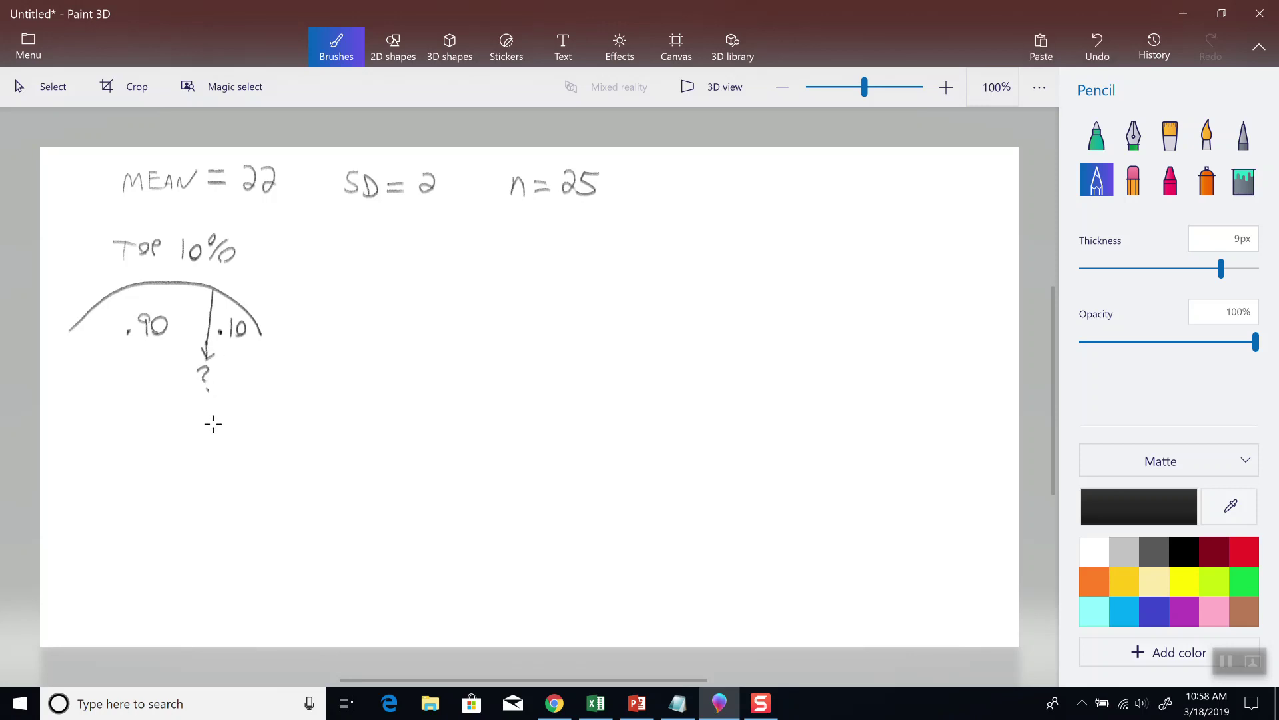
# Step: Note 'ATL = .90' under the first curve, thicken its cutoff, and begin writing 'BOTTOM'
pyautogui.moveTo(76, 433); pyautogui.dragTo(87, 421)
pyautogui.moveTo(101, 411)
pyautogui.mouseDown()
pyautogui.moveTo(100, 431)
pyautogui.moveTo(112, 412)
pyautogui.moveTo(140, 431)
pyautogui.moveTo(163, 425)
pyautogui.mouseUp()
pyautogui.moveTo(211, 349); pyautogui.dragTo(213, 285)
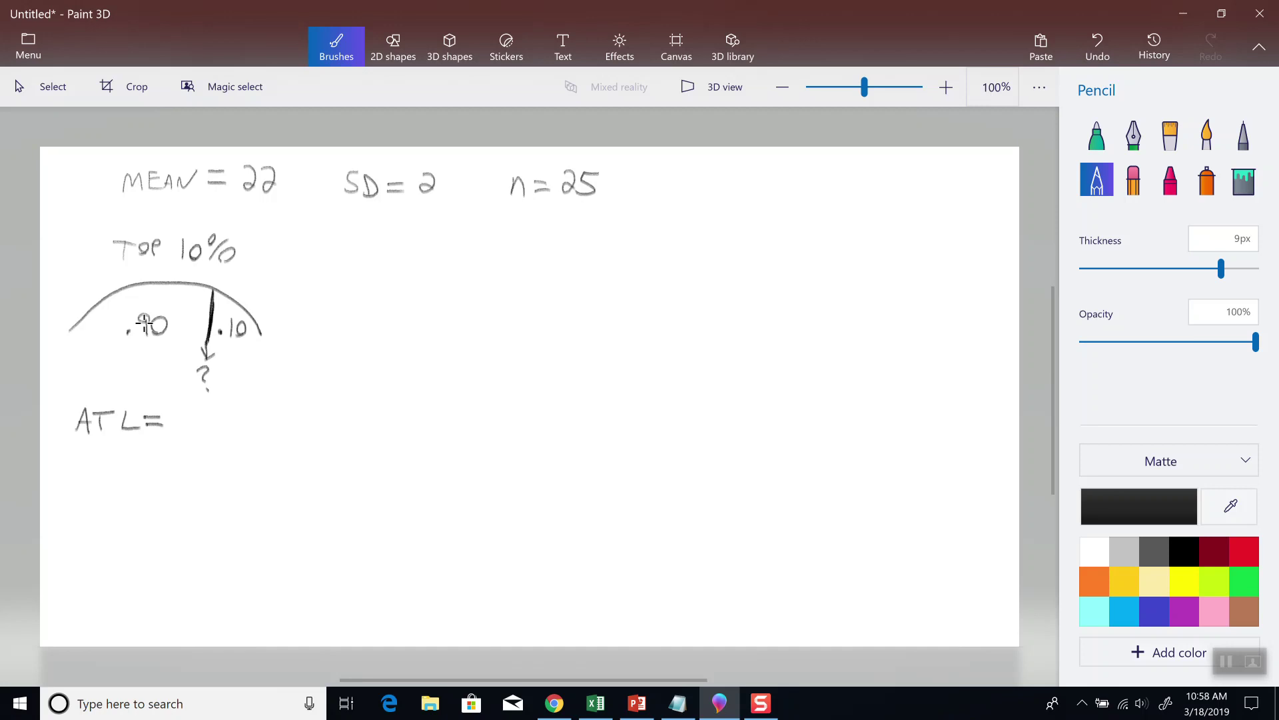
pyautogui.click(180, 426)
pyautogui.moveTo(207, 409)
pyautogui.mouseDown()
pyautogui.moveTo(205, 432)
pyautogui.moveTo(222, 413)
pyautogui.mouseUp()
pyautogui.moveTo(331, 257); pyautogui.dragTo(361, 262)
pyautogui.moveTo(355, 249)
pyautogui.mouseDown()
pyautogui.moveTo(408, 248)
pyautogui.moveTo(419, 264)
pyautogui.mouseUp()
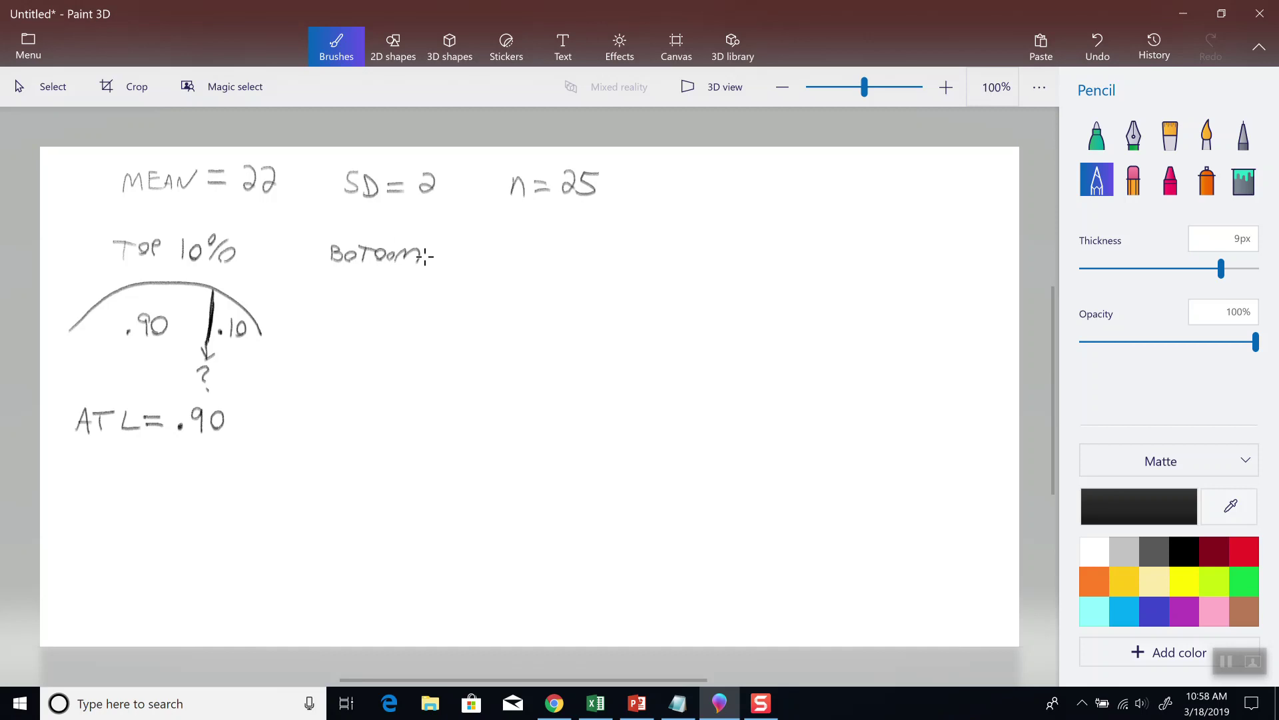
# Step: Undo the misdrawn strokes and finish the 'BOTTOM 20%' heading
pyautogui.hotkey('ctrl', 'z')
pyautogui.hotkey('ctrl', 'z')
pyautogui.hotkey('ctrl', 'z')
pyautogui.hotkey('ctrl', 'z')
pyautogui.moveTo(376, 245); pyautogui.dragTo(393, 244)
pyautogui.moveTo(385, 246)
pyautogui.mouseDown()
pyautogui.moveTo(385, 262)
pyautogui.moveTo(402, 248)
pyautogui.moveTo(467, 264)
pyautogui.moveTo(485, 248)
pyautogui.moveTo(489, 267)
pyautogui.mouseUp()
pyautogui.moveTo(501, 255); pyautogui.dragTo(503, 255)
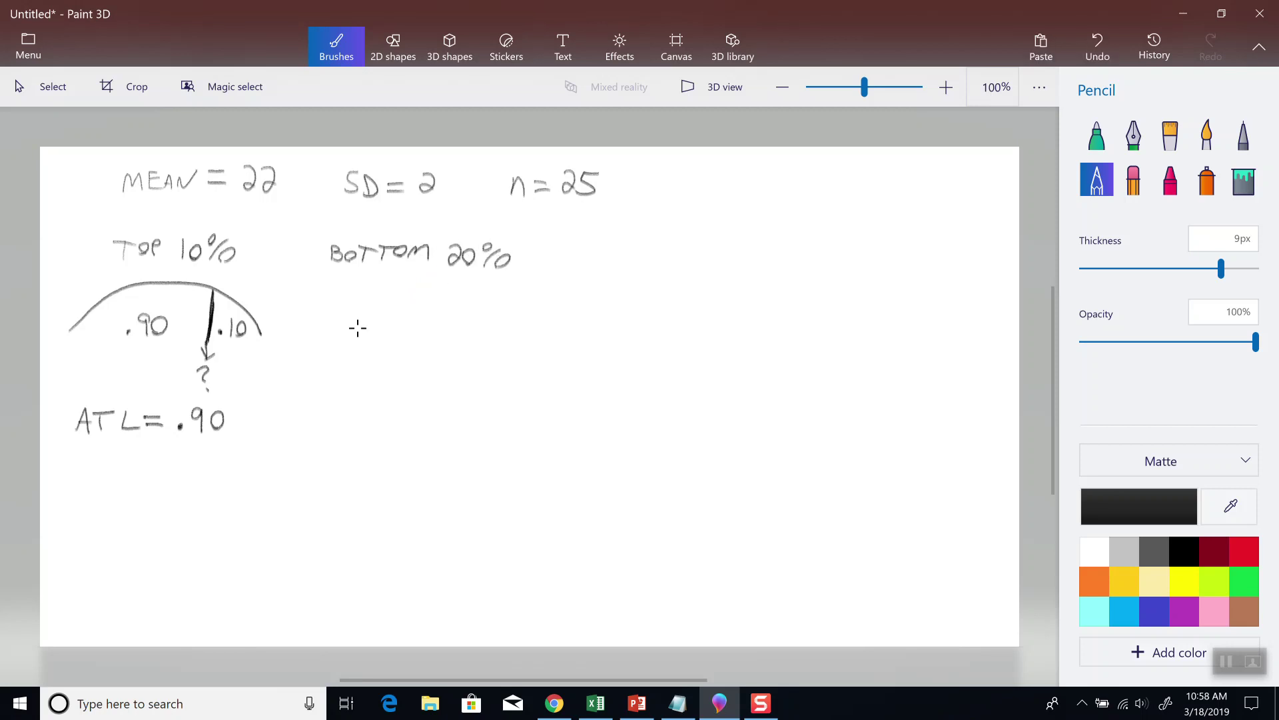
# Step: Draw the second bell curve with a cutoff, labelled .80 and marked '?'
pyautogui.moveTo(332, 330)
pyautogui.mouseDown()
pyautogui.moveTo(397, 301)
pyautogui.moveTo(510, 339)
pyautogui.mouseUp()
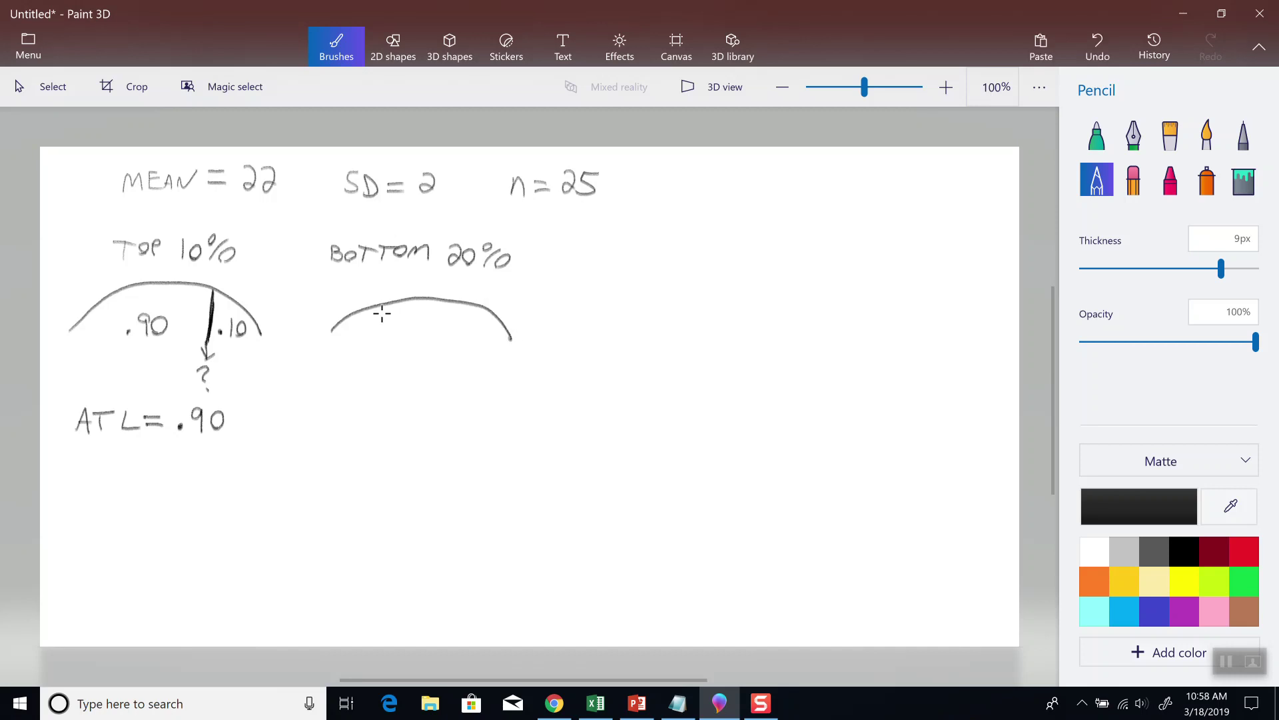
pyautogui.moveTo(390, 304)
pyautogui.mouseDown()
pyautogui.moveTo(389, 339)
pyautogui.moveTo(341, 332)
pyautogui.moveTo(373, 321)
pyautogui.mouseUp()
pyautogui.click(415, 331)
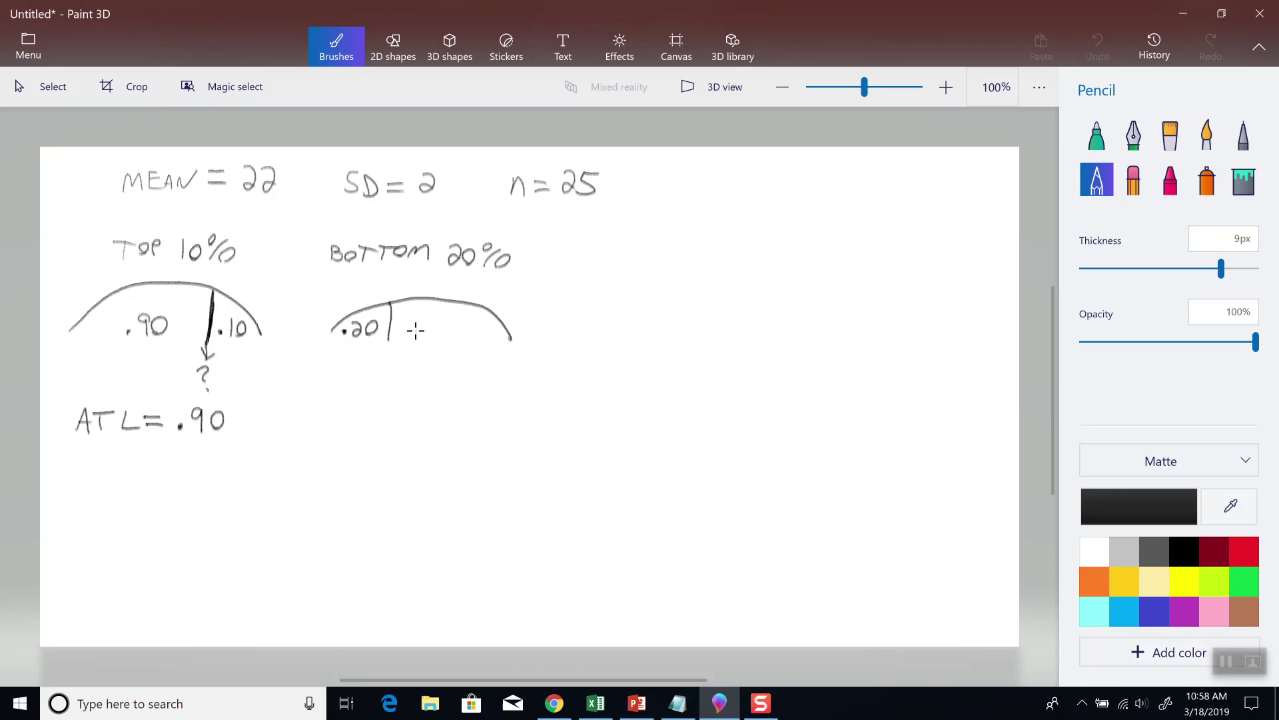
pyautogui.moveTo(436, 317); pyautogui.dragTo(434, 318)
pyautogui.moveTo(451, 318)
pyautogui.mouseDown()
pyautogui.moveTo(456, 334)
pyautogui.moveTo(381, 353)
pyautogui.moveTo(393, 351)
pyautogui.moveTo(390, 365)
pyautogui.mouseUp()
pyautogui.click(393, 373)
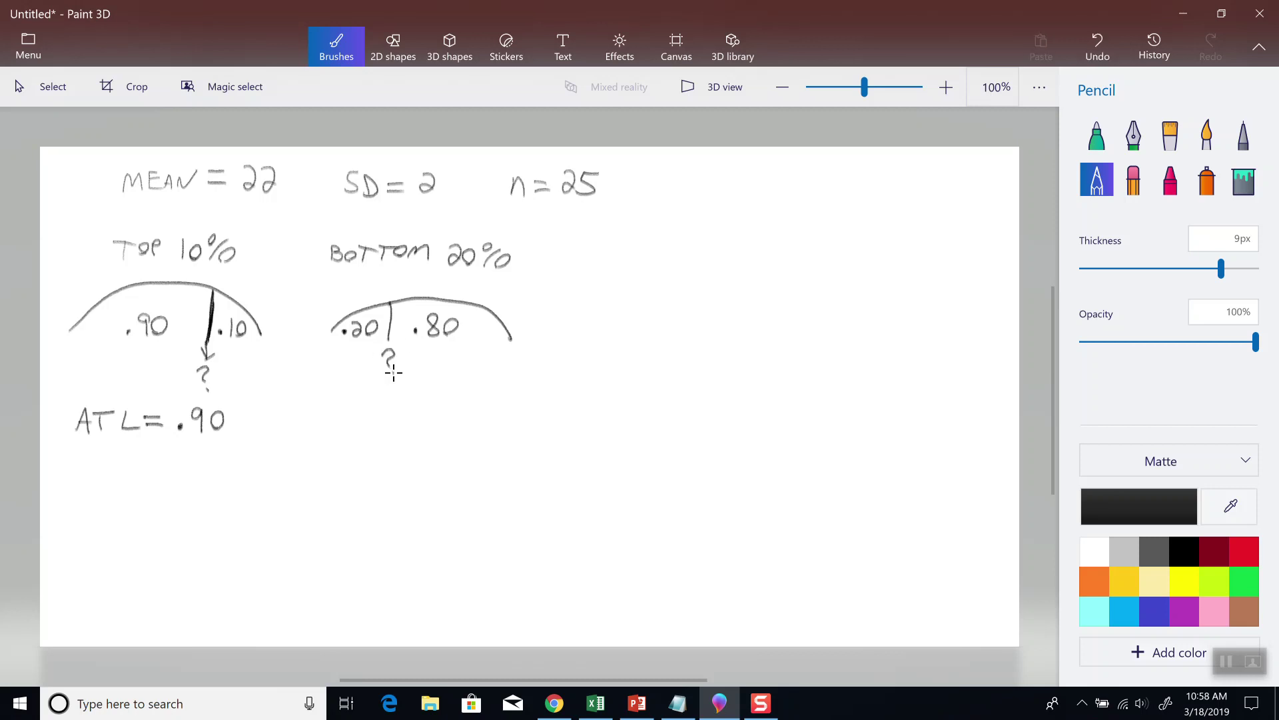
# Step: Write 'ATL = .20' under the second curve and thicken the .20/.80 divider
pyautogui.moveTo(338, 417)
pyautogui.mouseDown()
pyautogui.moveTo(342, 400)
pyautogui.moveTo(349, 408)
pyautogui.mouseUp()
pyautogui.moveTo(352, 398)
pyautogui.mouseDown()
pyautogui.moveTo(366, 398)
pyautogui.moveTo(360, 417)
pyautogui.moveTo(407, 402)
pyautogui.mouseUp()
pyautogui.moveTo(393, 413); pyautogui.dragTo(408, 412)
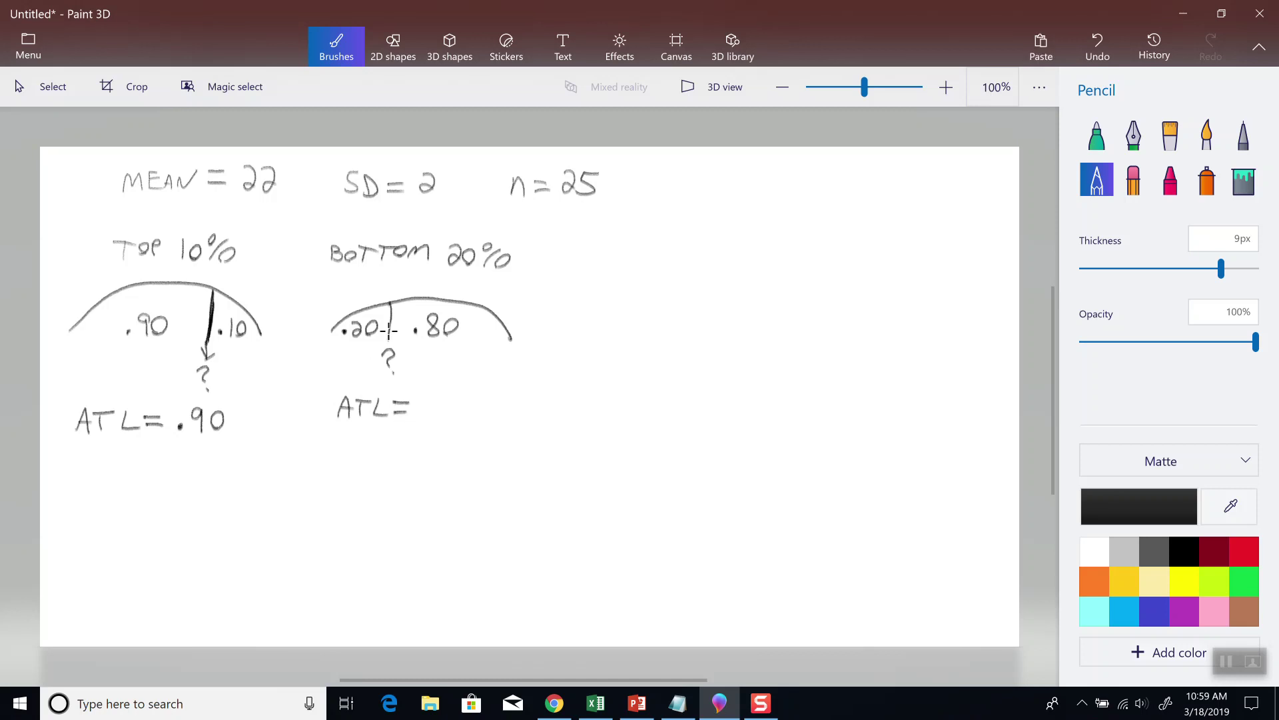
pyautogui.moveTo(390, 340)
pyautogui.mouseDown()
pyautogui.moveTo(392, 308)
pyautogui.moveTo(390, 339)
pyautogui.mouseUp()
pyautogui.moveTo(425, 418)
pyautogui.mouseDown()
pyautogui.moveTo(455, 422)
pyautogui.moveTo(465, 405)
pyautogui.mouseUp()
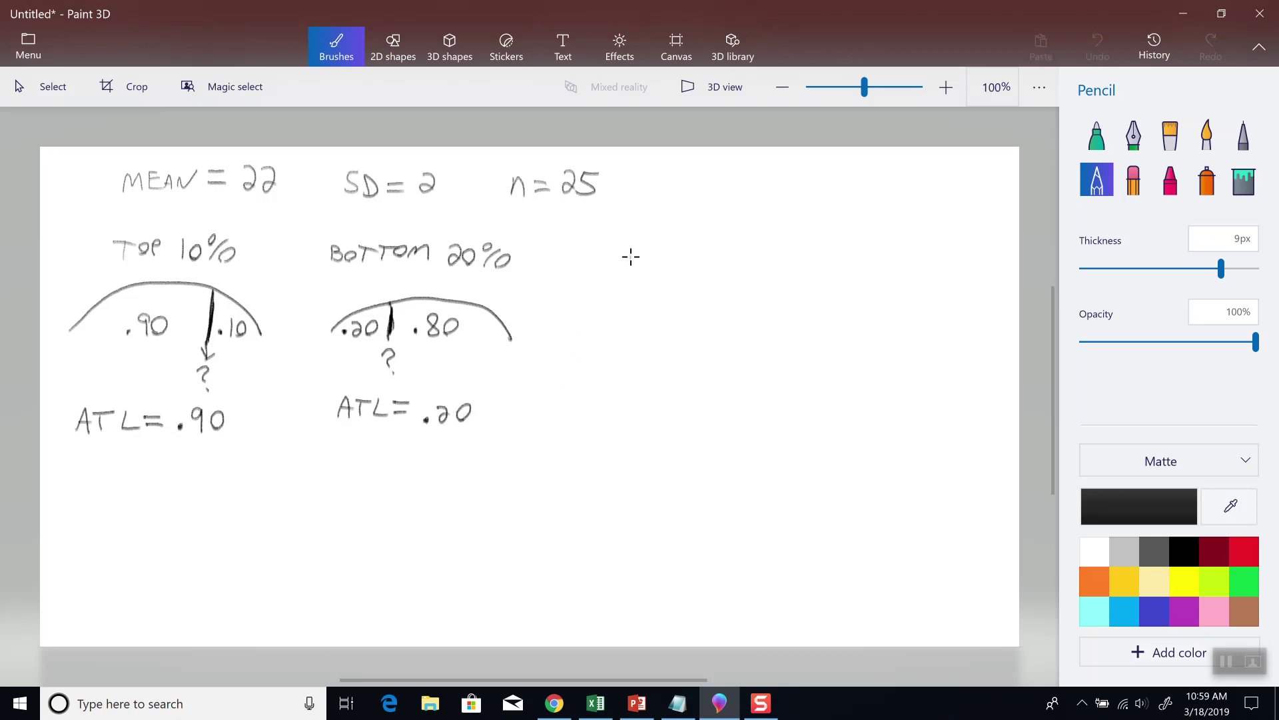
# Step: Write the 'MIDDLE' heading to the right of BOTTOM 20%
pyautogui.moveTo(630, 260); pyautogui.dragTo(658, 256)
pyautogui.moveTo(664, 241); pyautogui.dragTo(668, 260)
pyautogui.moveTo(684, 242)
pyautogui.mouseDown()
pyautogui.moveTo(689, 260)
pyautogui.moveTo(709, 261)
pyautogui.mouseUp()
pyautogui.moveTo(713, 241); pyautogui.dragTo(721, 260)
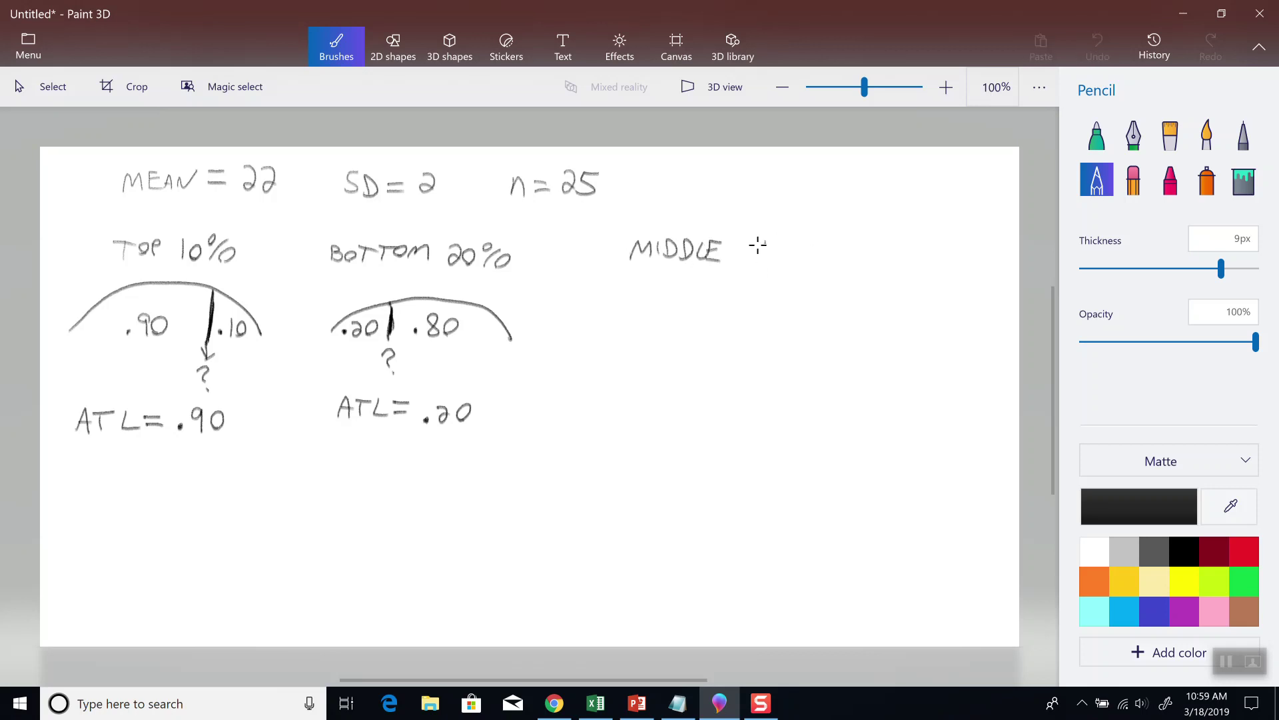
# Step: Add '90%' after MIDDLE and draw a third bell curve with left and right cutoffs
pyautogui.moveTo(768, 244)
pyautogui.mouseDown()
pyautogui.moveTo(766, 261)
pyautogui.moveTo(784, 260)
pyautogui.moveTo(782, 242)
pyautogui.moveTo(805, 259)
pyautogui.moveTo(824, 246)
pyautogui.mouseUp()
pyautogui.moveTo(625, 331)
pyautogui.mouseDown()
pyautogui.moveTo(691, 288)
pyautogui.moveTo(854, 300)
pyautogui.moveTo(893, 337)
pyautogui.mouseUp()
pyautogui.moveTo(728, 288)
pyautogui.mouseDown()
pyautogui.moveTo(727, 335)
pyautogui.moveTo(780, 314)
pyautogui.moveTo(803, 338)
pyautogui.mouseUp()
pyautogui.click(751, 325)
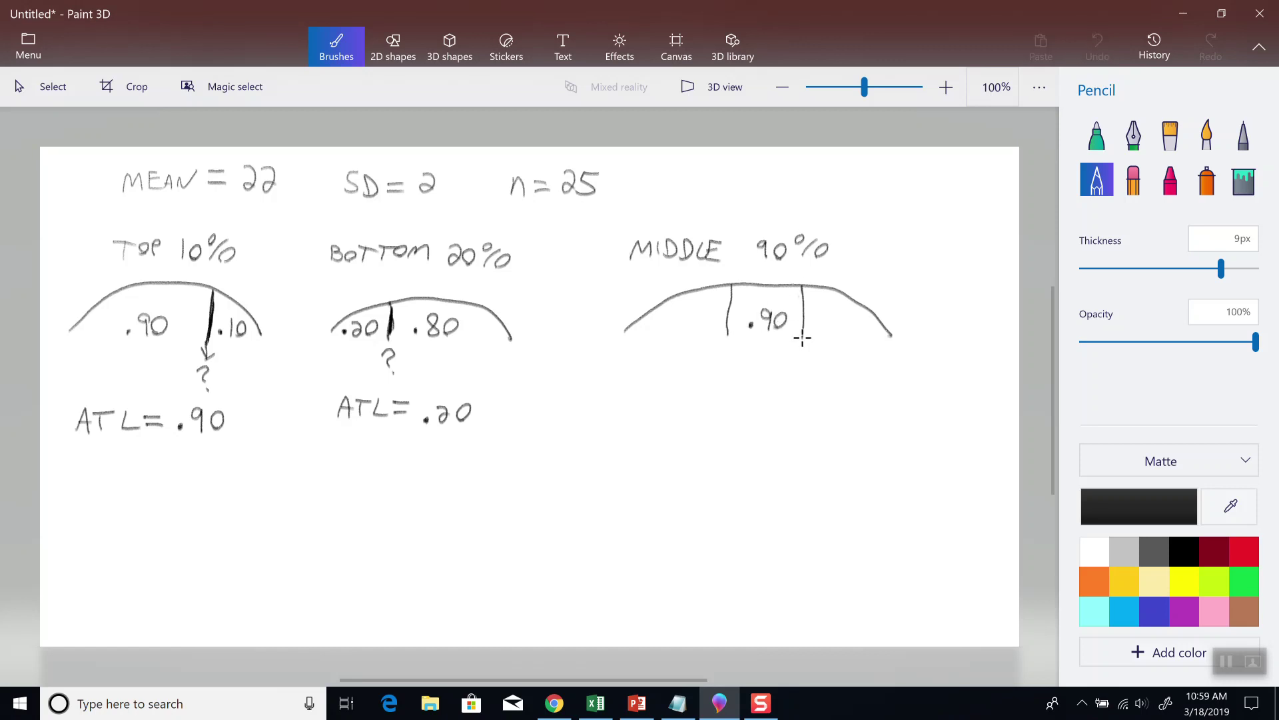
pyautogui.moveTo(890, 335); pyautogui.dragTo(898, 342)
# Step: Label both tails .05 and draw an arrow down from the left cutoff
pyautogui.click(666, 324)
pyautogui.moveTo(682, 313)
pyautogui.mouseDown()
pyautogui.moveTo(674, 325)
pyautogui.moveTo(680, 313)
pyautogui.mouseUp()
pyautogui.moveTo(703, 311); pyautogui.dragTo(687, 329)
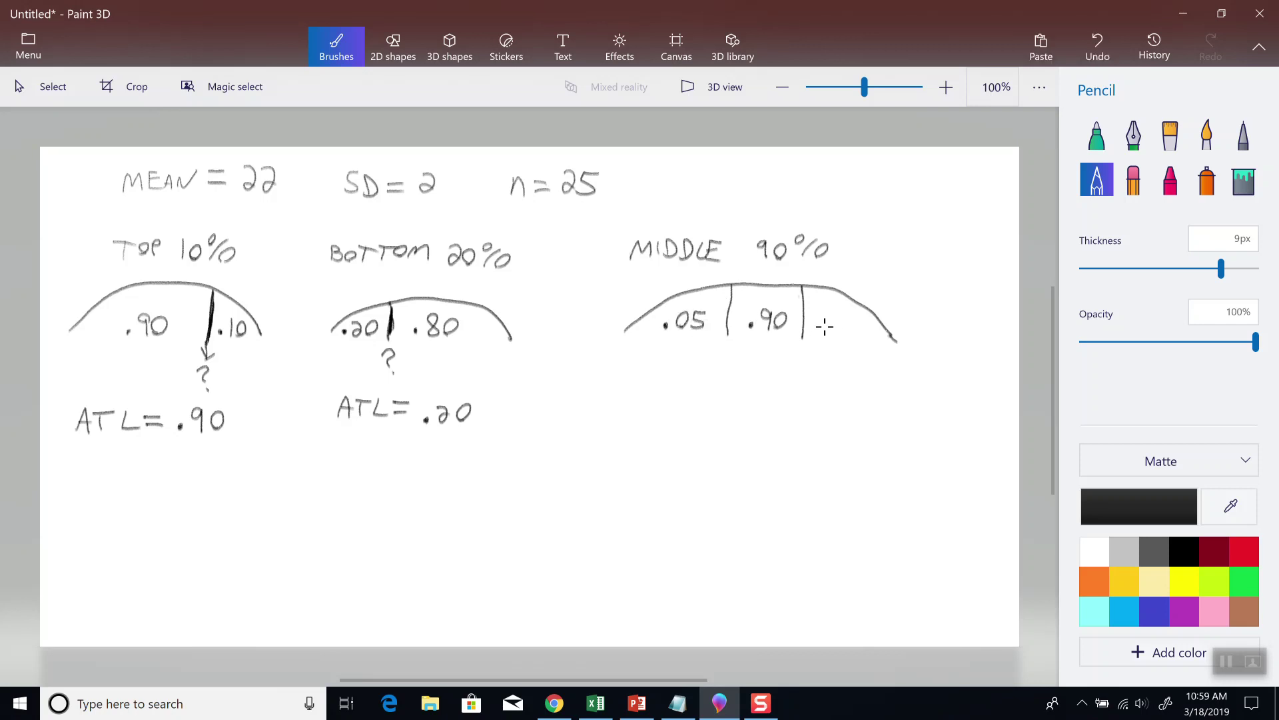
pyautogui.click(822, 327)
pyautogui.moveTo(839, 320); pyautogui.dragTo(845, 337)
pyautogui.moveTo(729, 342)
pyautogui.mouseDown()
pyautogui.moveTo(668, 357)
pyautogui.moveTo(654, 374)
pyautogui.moveTo(667, 377)
pyautogui.mouseUp()
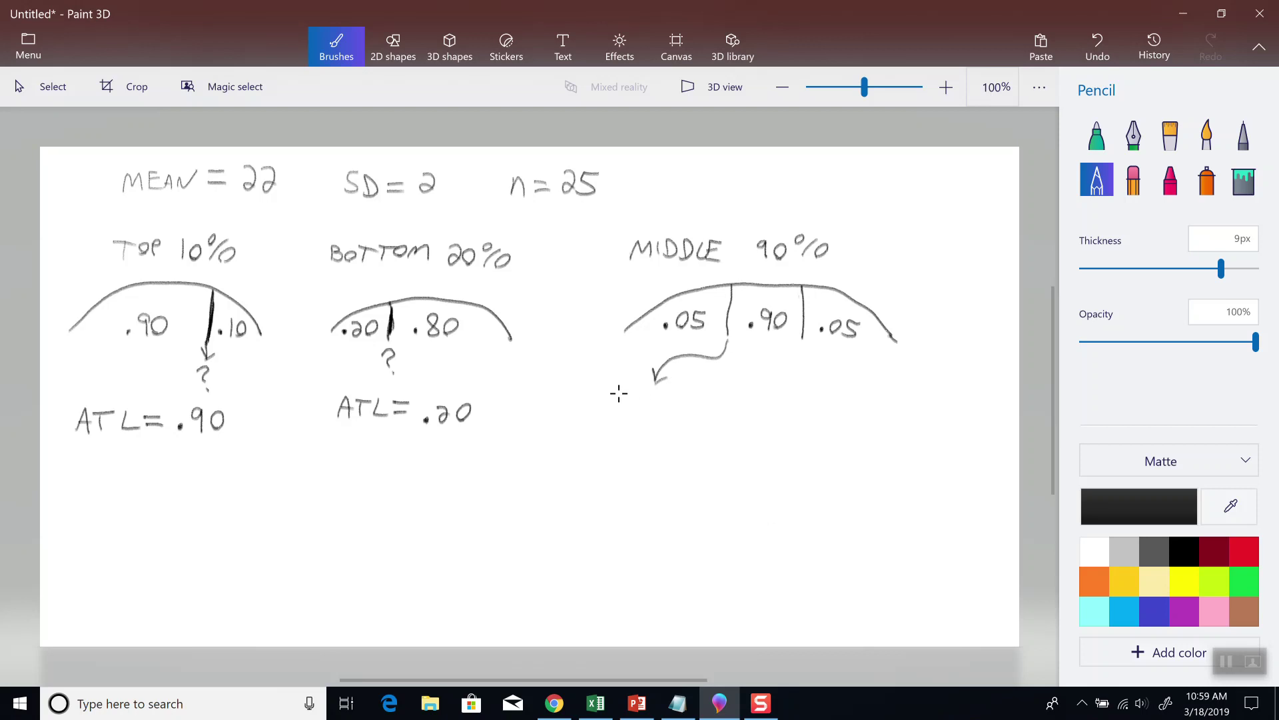
# Step: Write 'ATL = .05' and 'ATL = .95' under the arrows, thickening both dividers
pyautogui.moveTo(572, 412)
pyautogui.mouseDown()
pyautogui.moveTo(590, 402)
pyautogui.moveTo(617, 413)
pyautogui.mouseUp()
pyautogui.moveTo(733, 317)
pyautogui.mouseDown()
pyautogui.moveTo(731, 293)
pyautogui.moveTo(730, 320)
pyautogui.mouseUp()
pyautogui.moveTo(653, 418)
pyautogui.mouseDown()
pyautogui.moveTo(669, 401)
pyautogui.moveTo(680, 418)
pyautogui.mouseUp()
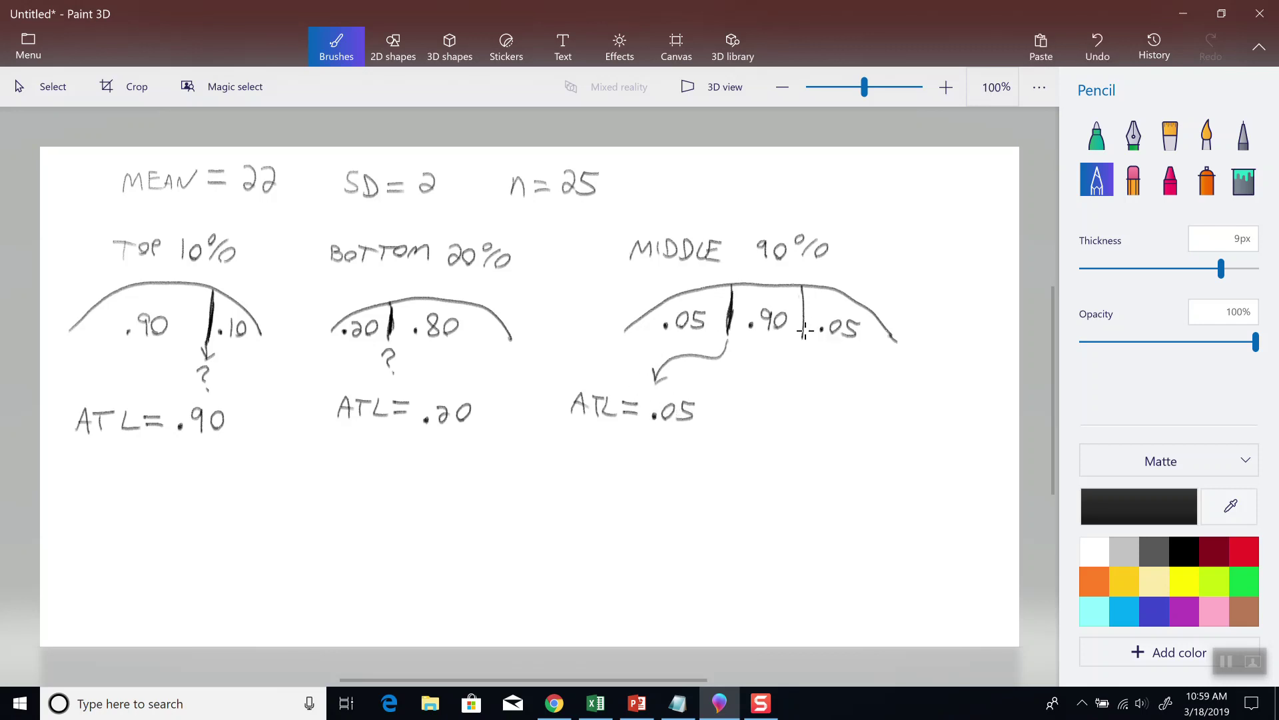
pyautogui.moveTo(804, 329)
pyautogui.mouseDown()
pyautogui.moveTo(802, 296)
pyautogui.moveTo(799, 387)
pyautogui.mouseUp()
pyautogui.moveTo(788, 341)
pyautogui.mouseDown()
pyautogui.moveTo(664, 341)
pyautogui.moveTo(733, 299)
pyautogui.moveTo(792, 330)
pyautogui.mouseUp()
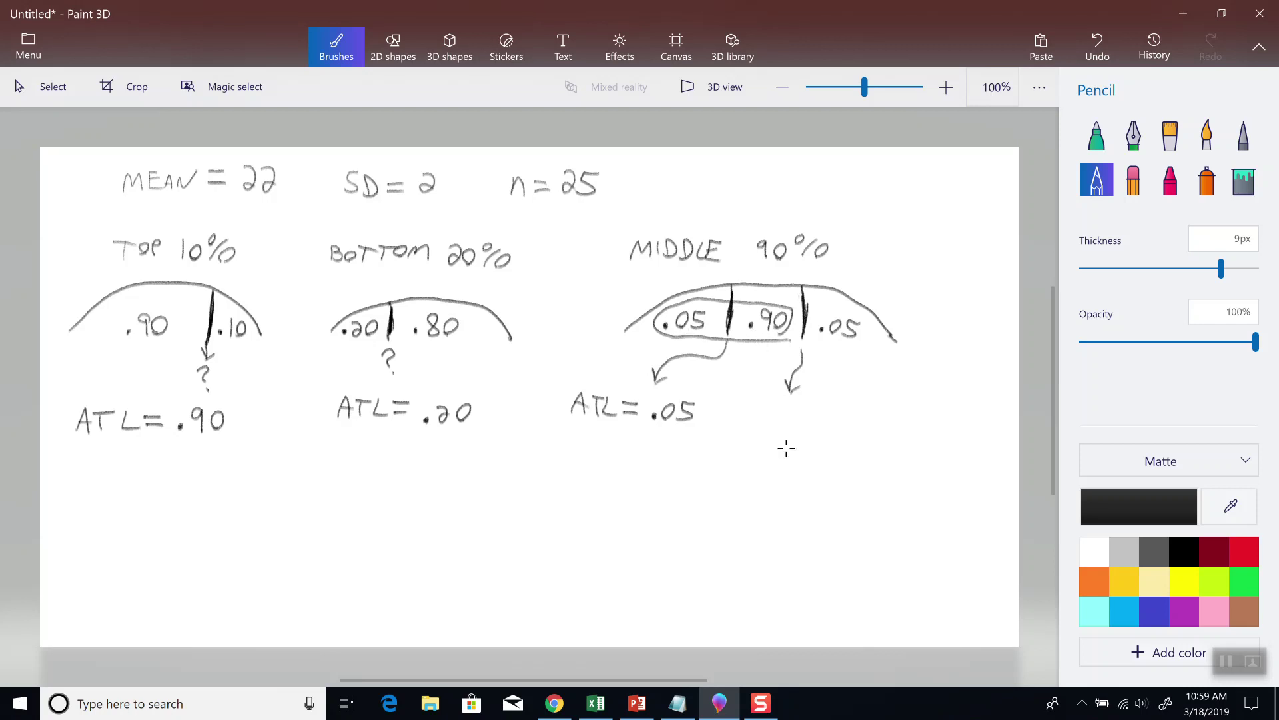
pyautogui.moveTo(771, 423)
pyautogui.mouseDown()
pyautogui.moveTo(800, 407)
pyautogui.moveTo(878, 430)
pyautogui.mouseUp()
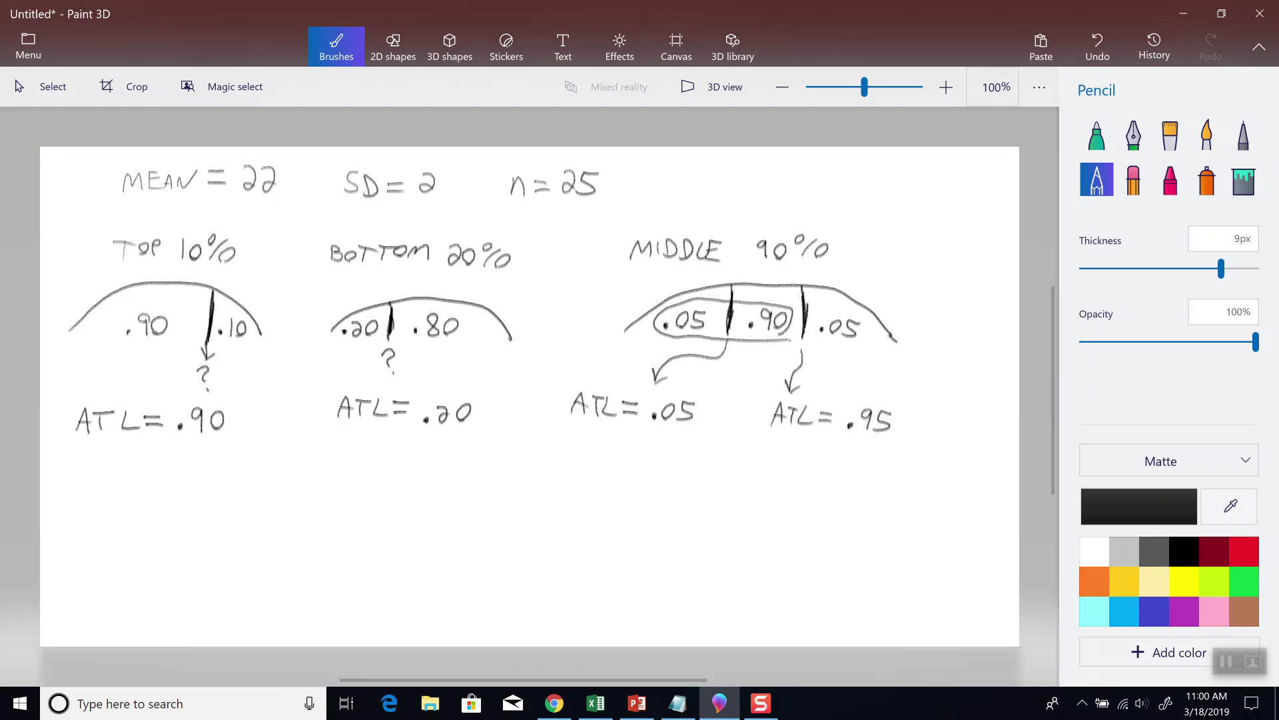
# Step: Glance at the PowerPoint formula slide and the sketches, then go to the Untitled spreadsheet
pyautogui.hotkey('alt', 'Tab')
pyautogui.press('Tab')
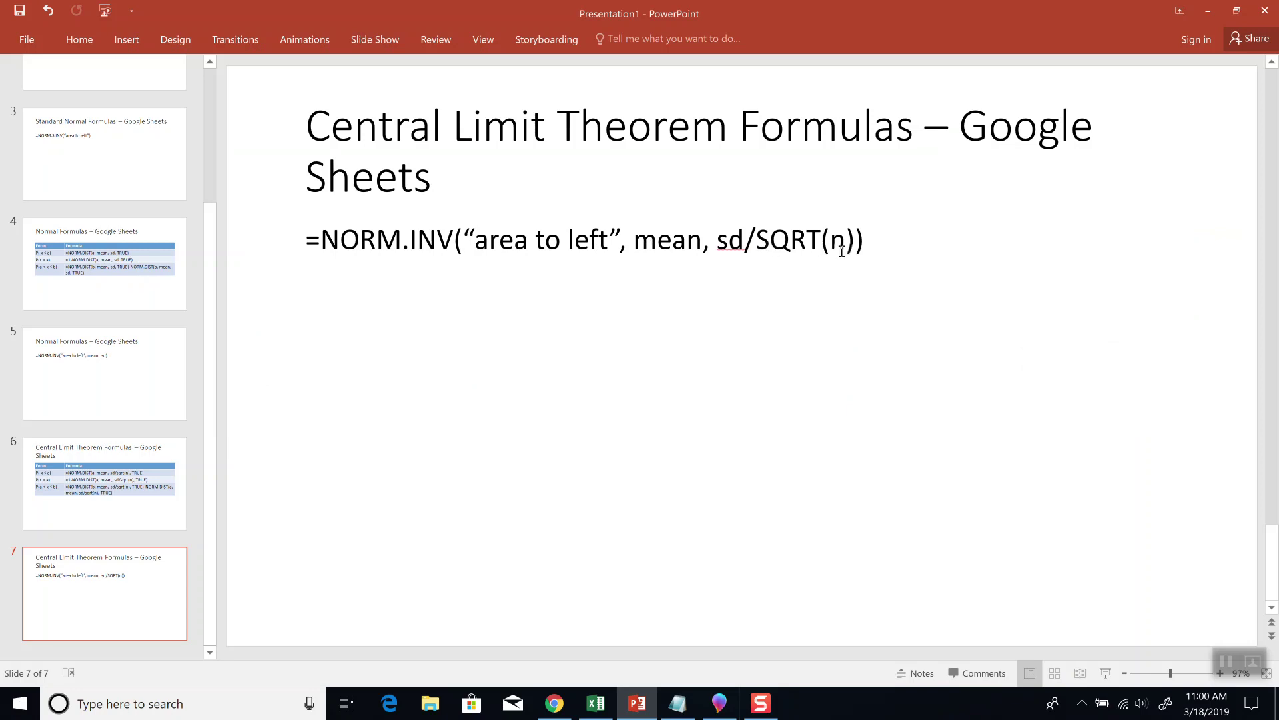
pyautogui.hotkey('alt', 'Tab')
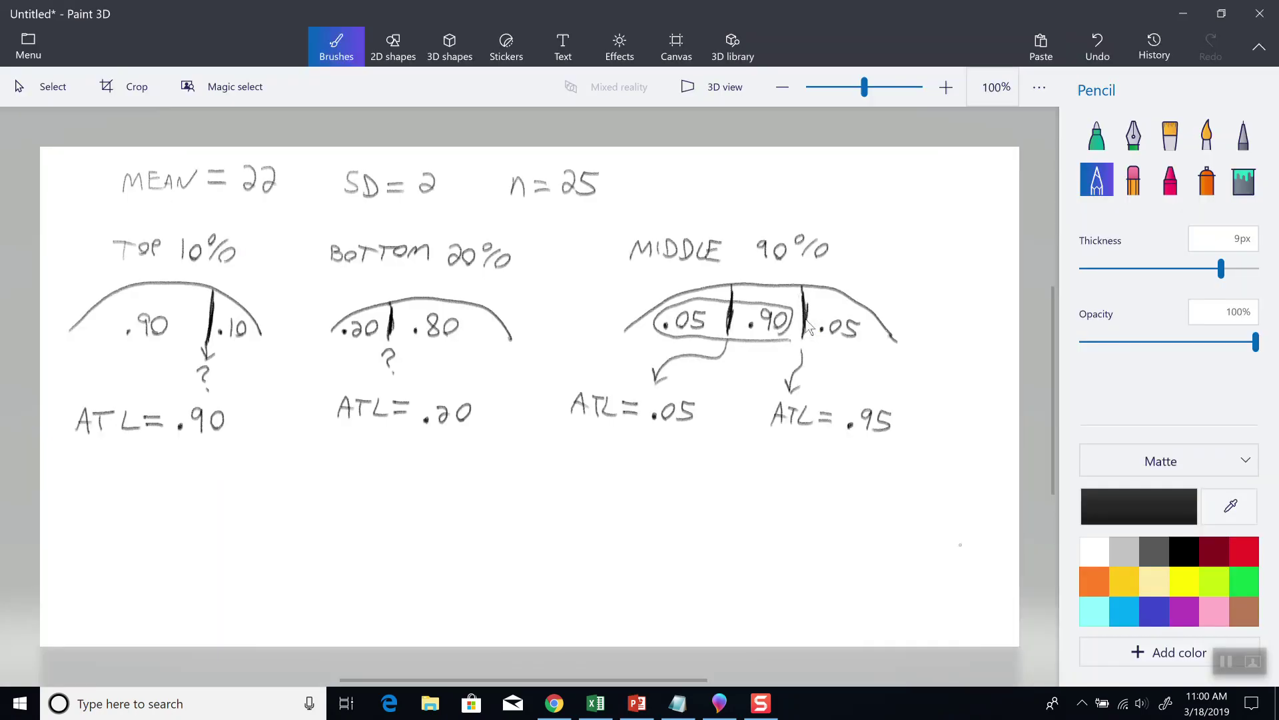
pyautogui.hotkey('alt', 'Tab')
pyautogui.hotkey('alt', 'Tab')
pyautogui.hotkey('alt', 'Tab')
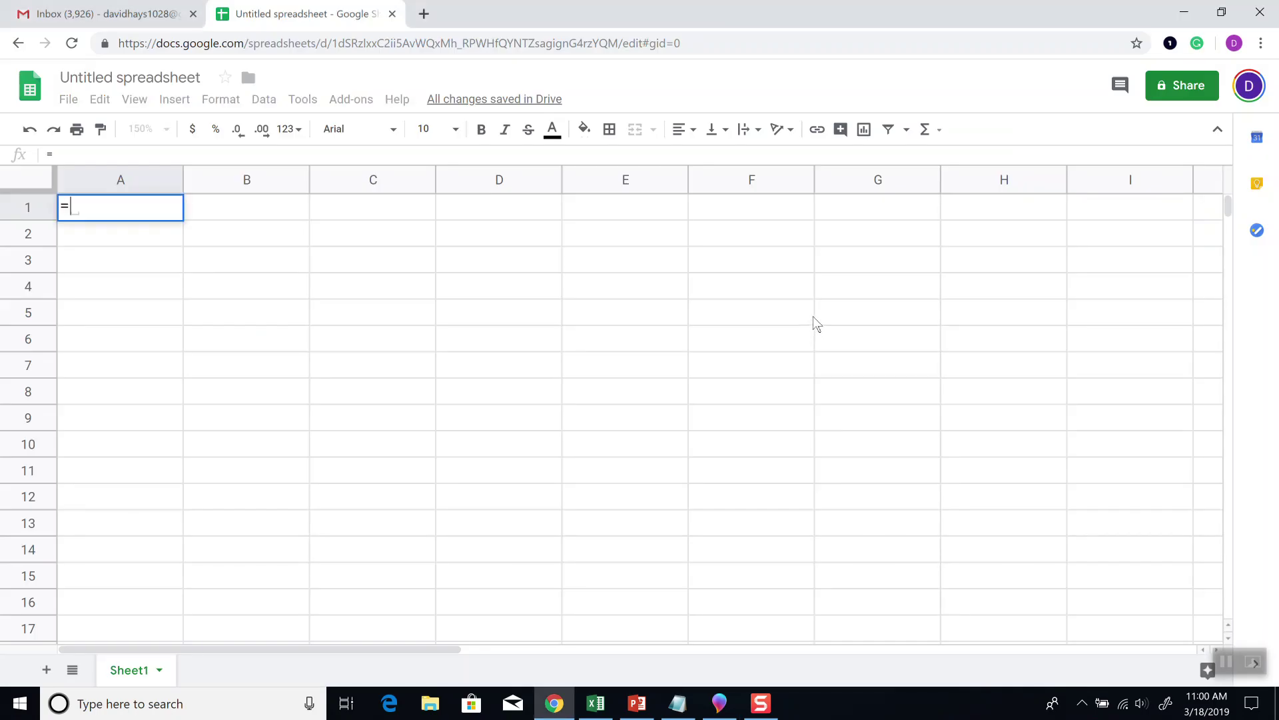
# Step: Enter =norm.inv(0.90,22,2/sqrt(25)) in A1, checking the sketch for values; it returns 22.51262063
pyautogui.write('norm.')
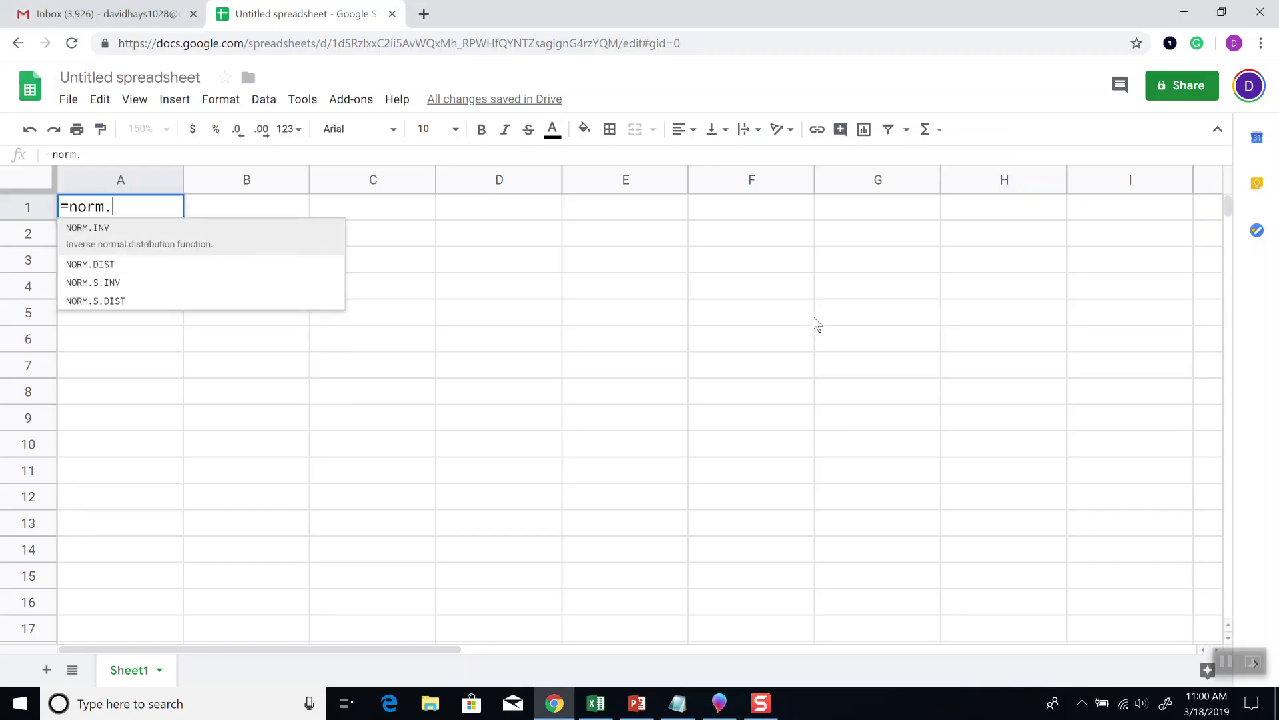
pyautogui.write('inv(')
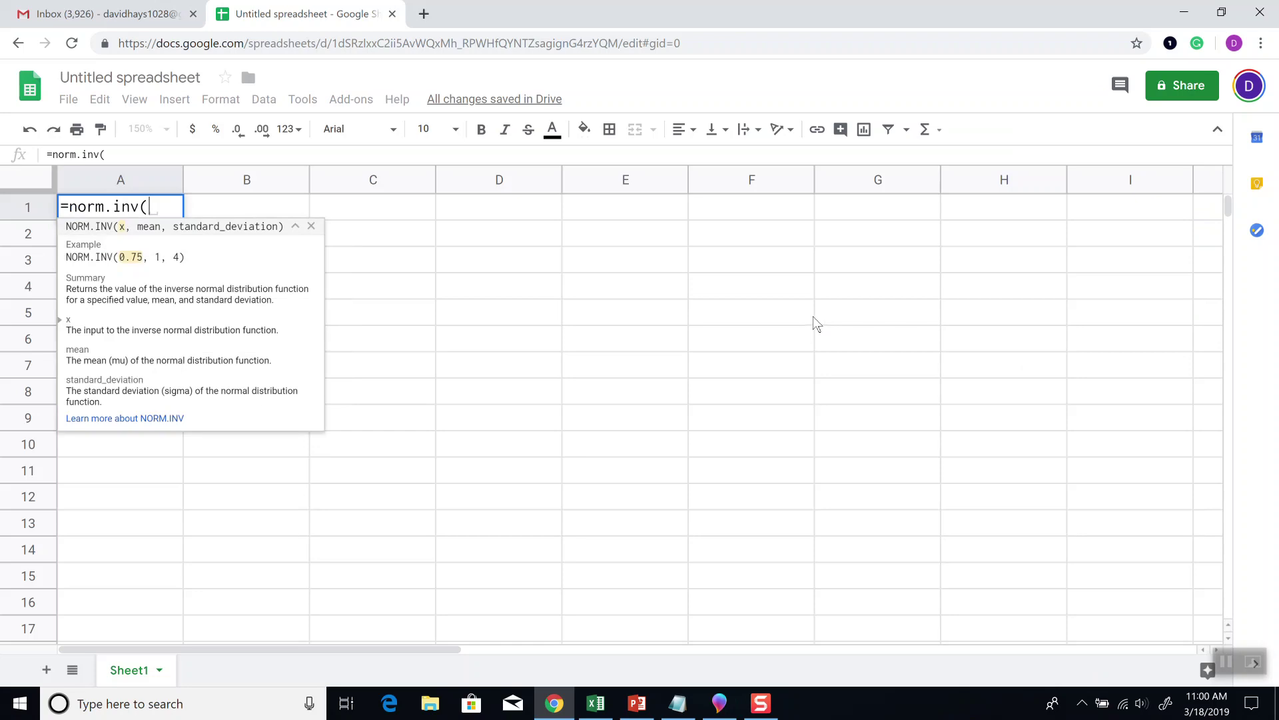
pyautogui.hotkey('alt', 'Tab')
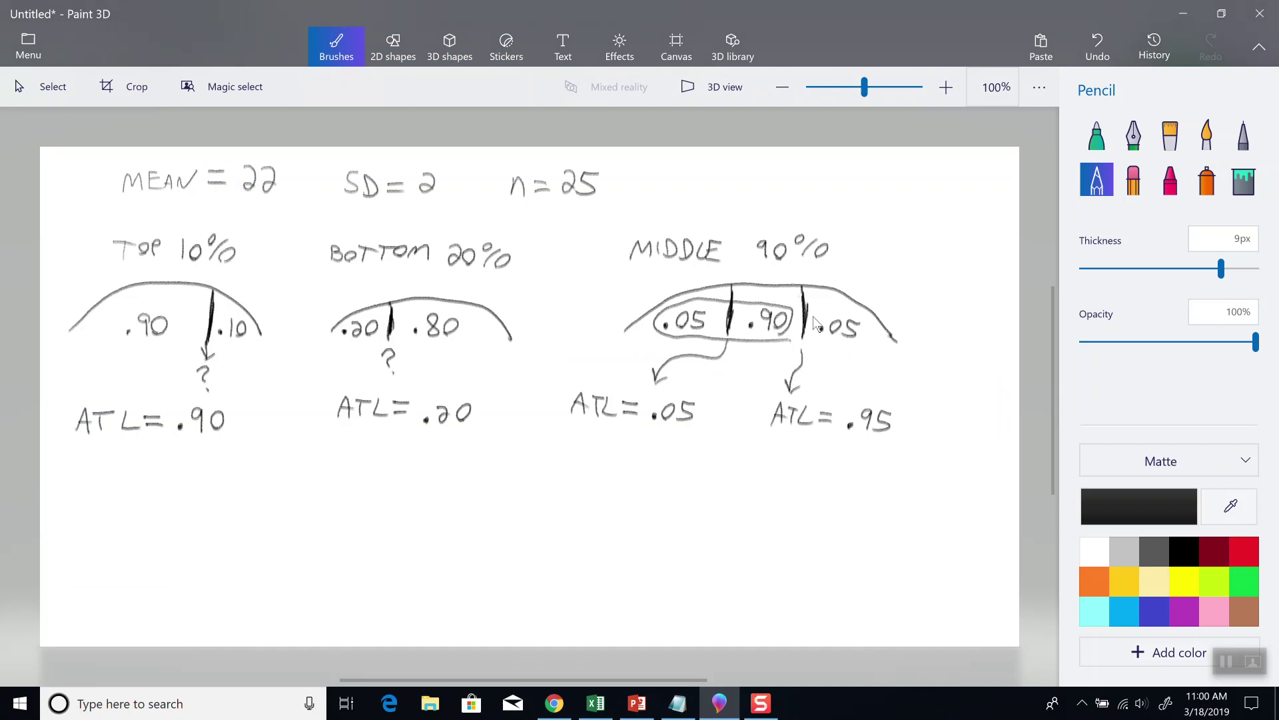
pyautogui.hotkey('alt', 'Tab')
pyautogui.write('0.')
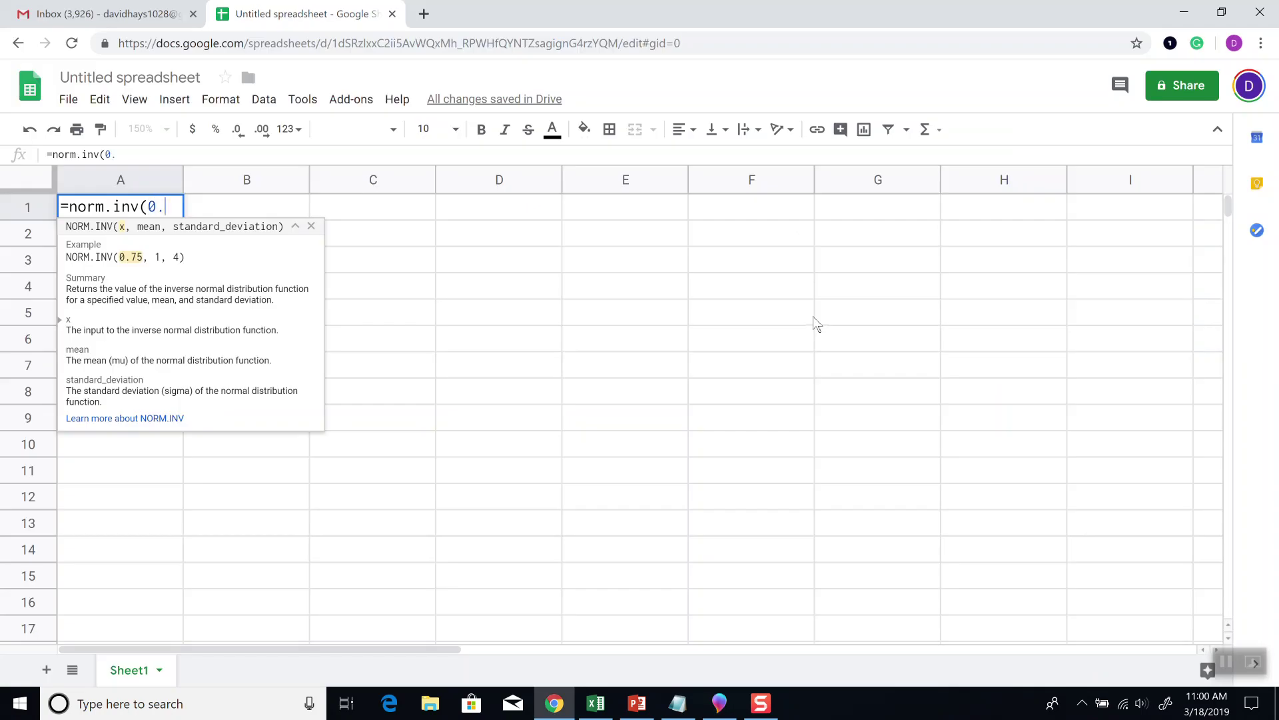
pyautogui.write('90,')
pyautogui.hotkey('alt', 'Tab')
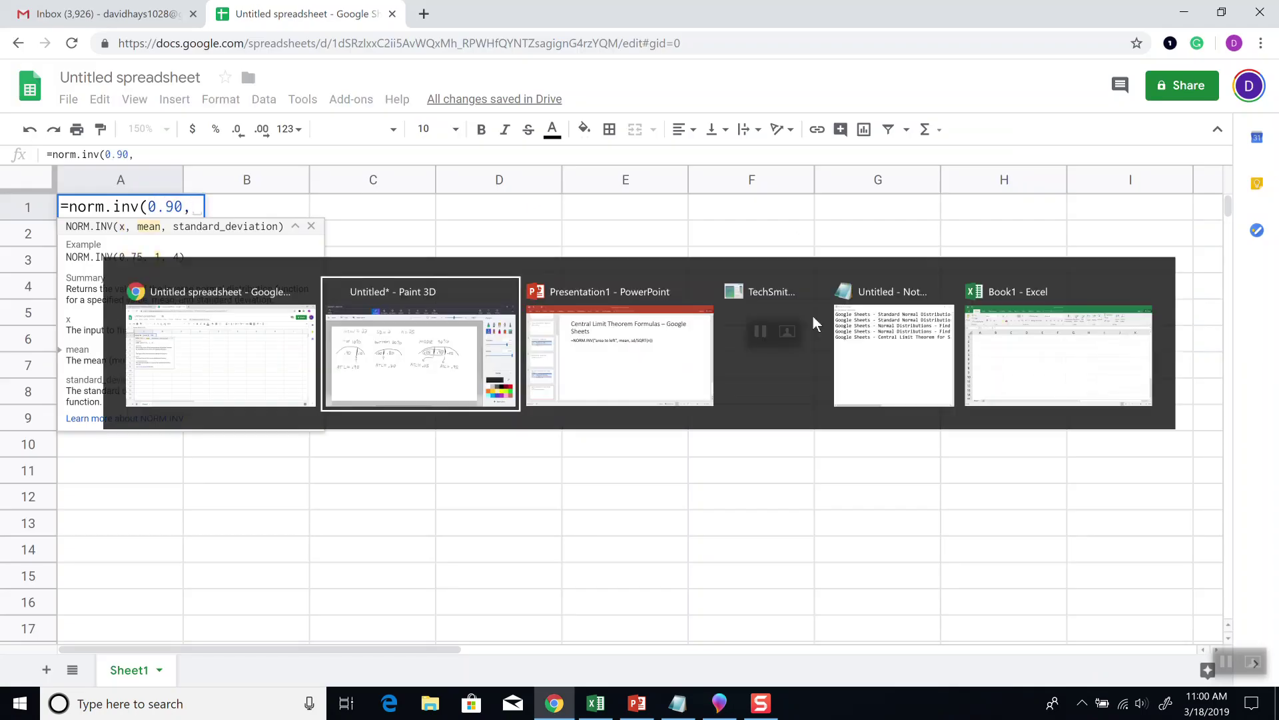
pyautogui.hotkey('alt', 'Tab')
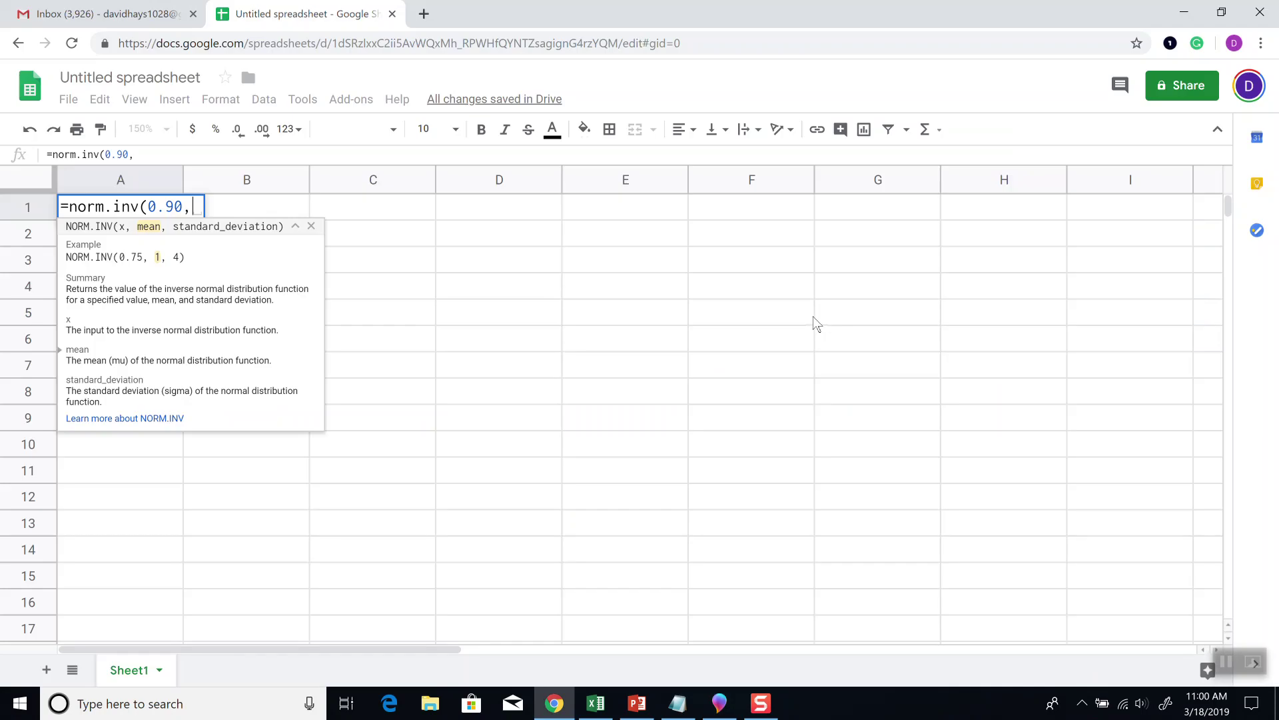
pyautogui.write('22,2')
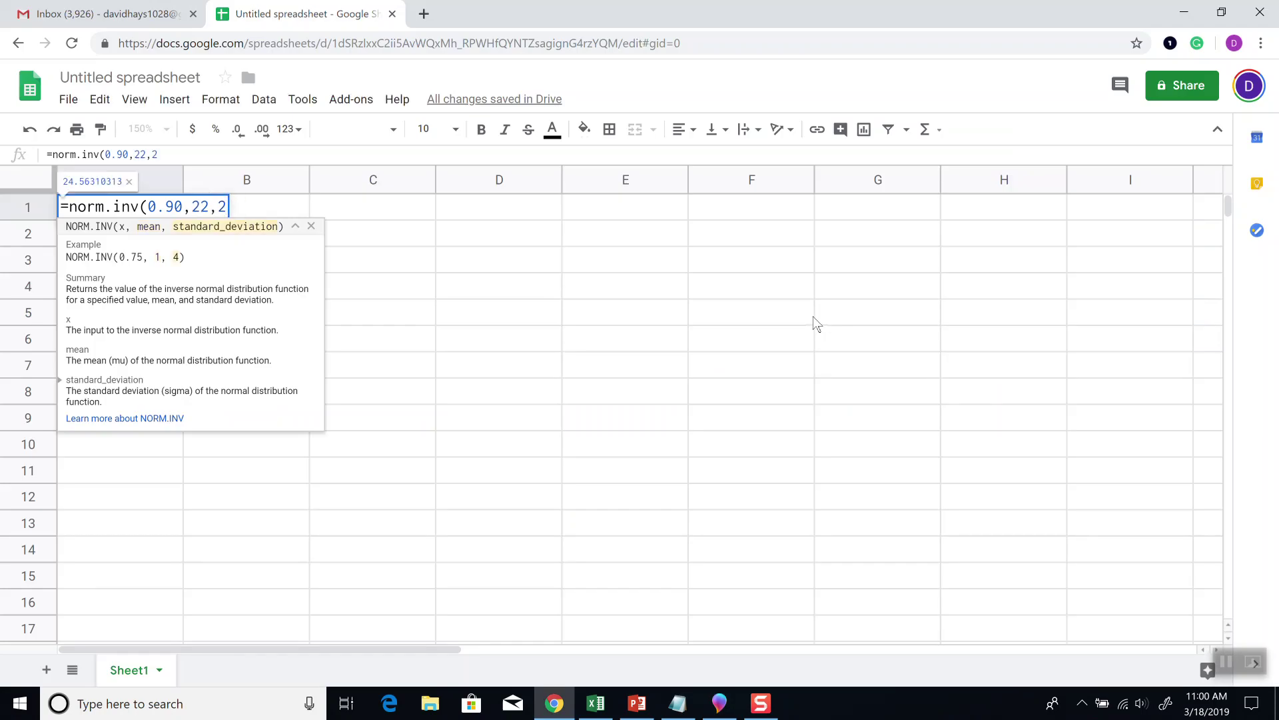
pyautogui.write('/sqrt(')
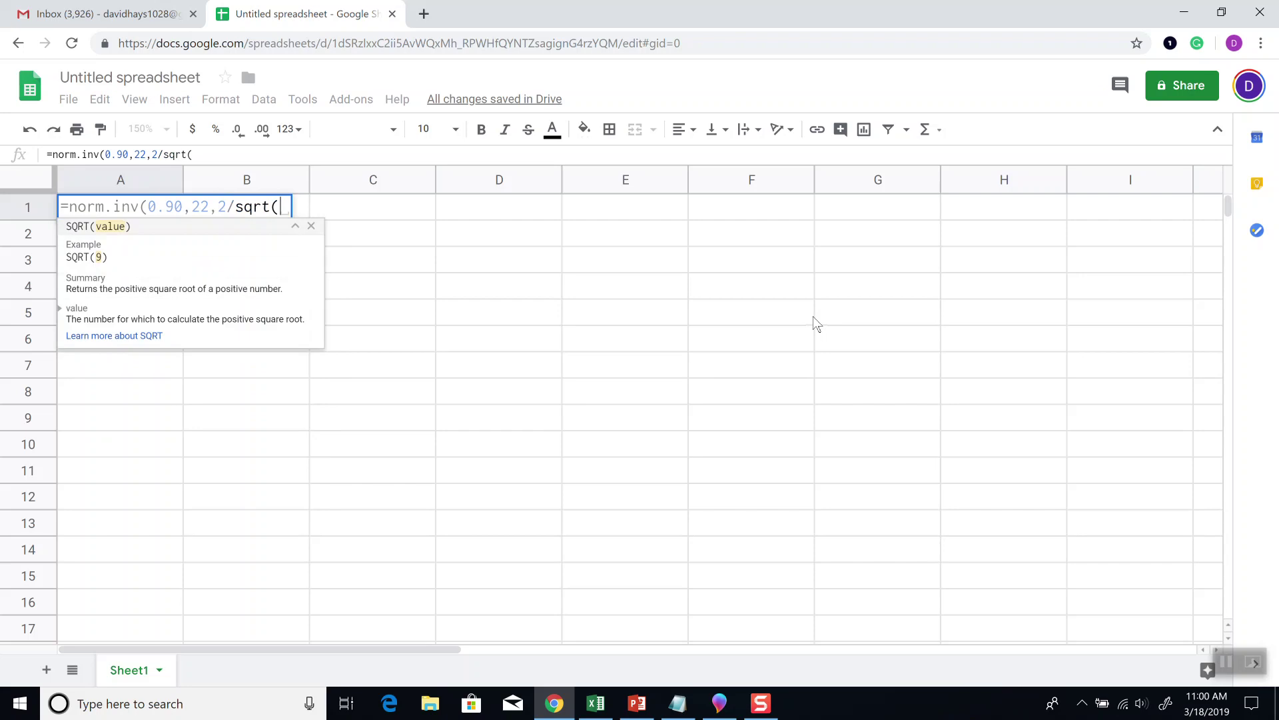
pyautogui.hotkey('alt', 'Tab')
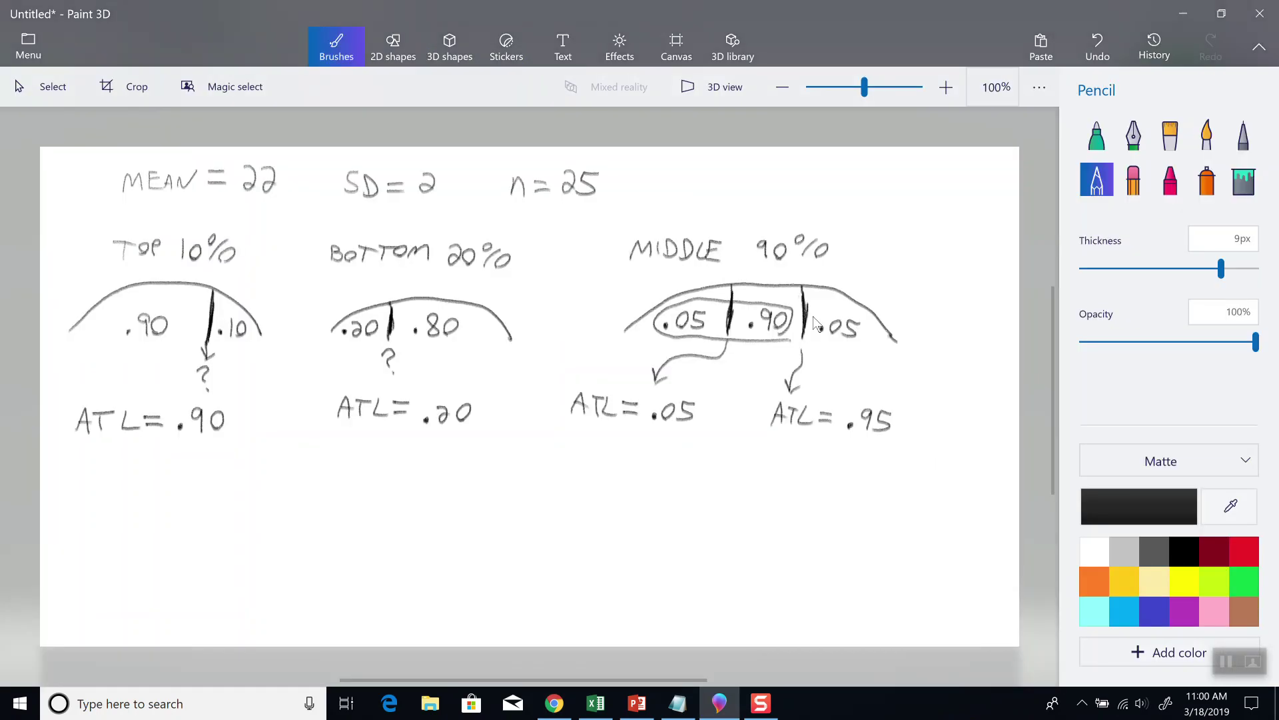
pyautogui.hotkey('alt', 'Tab')
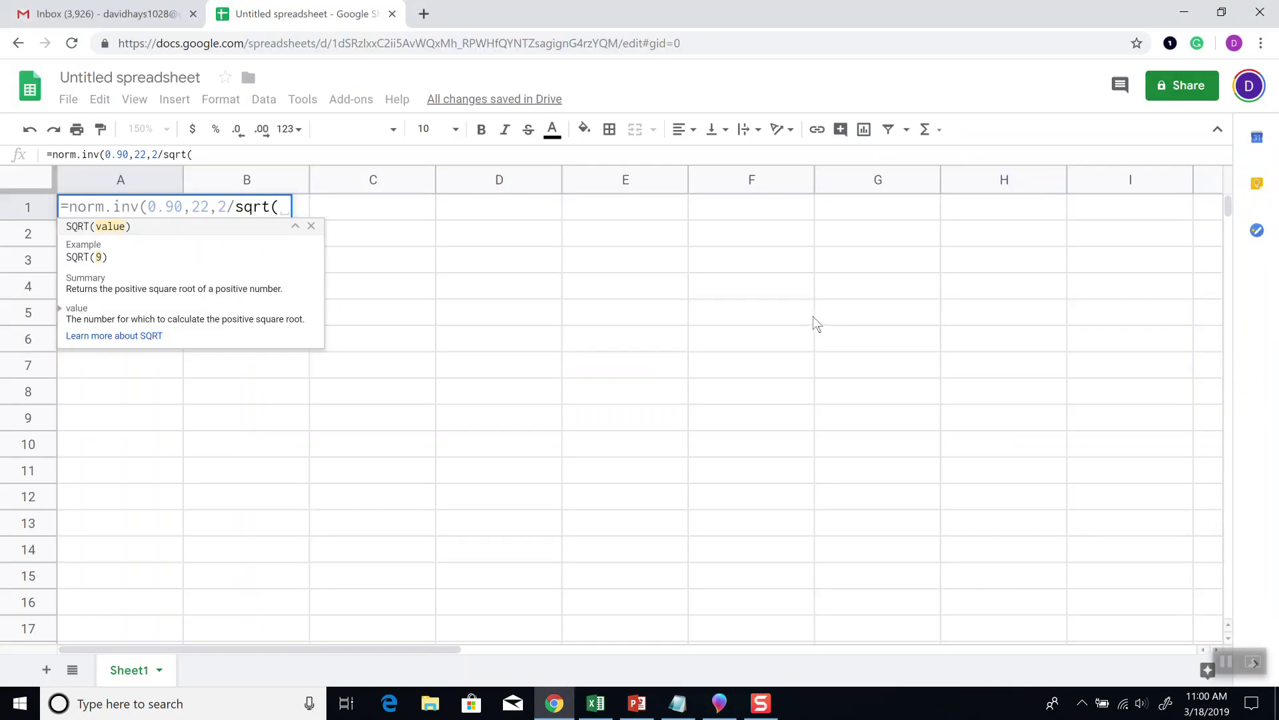
pyautogui.write('25')
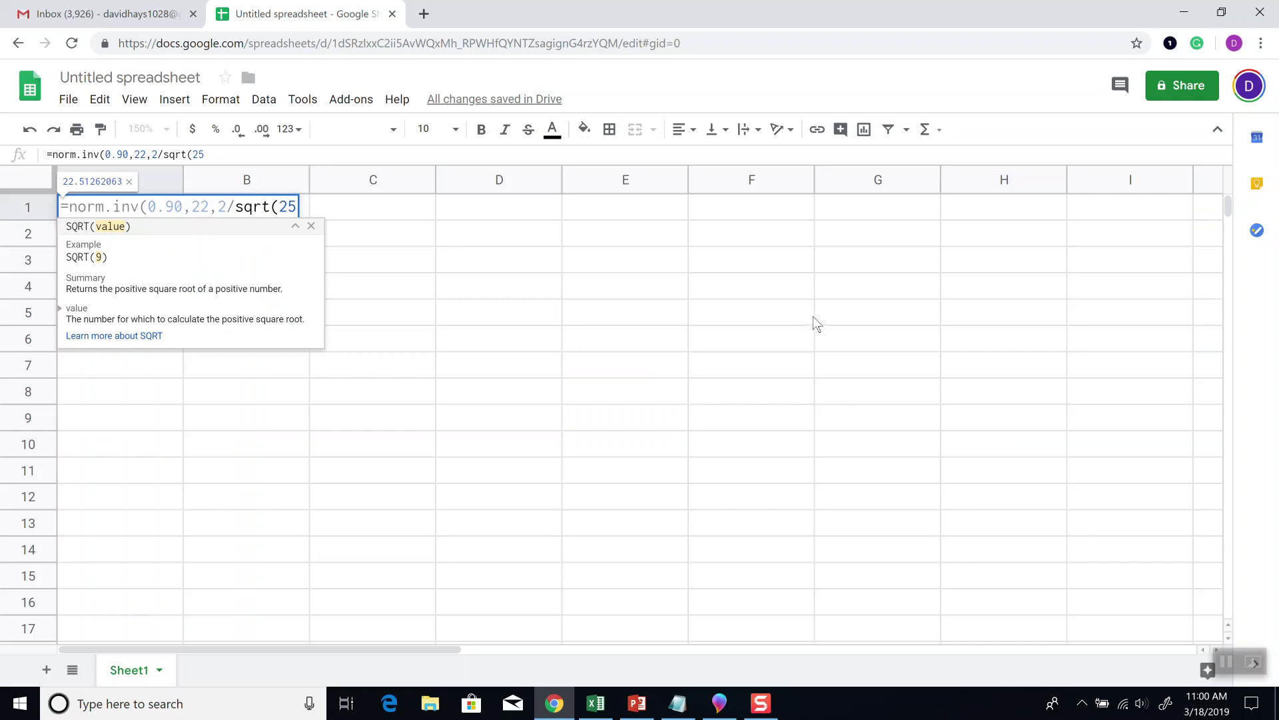
pyautogui.write(')')
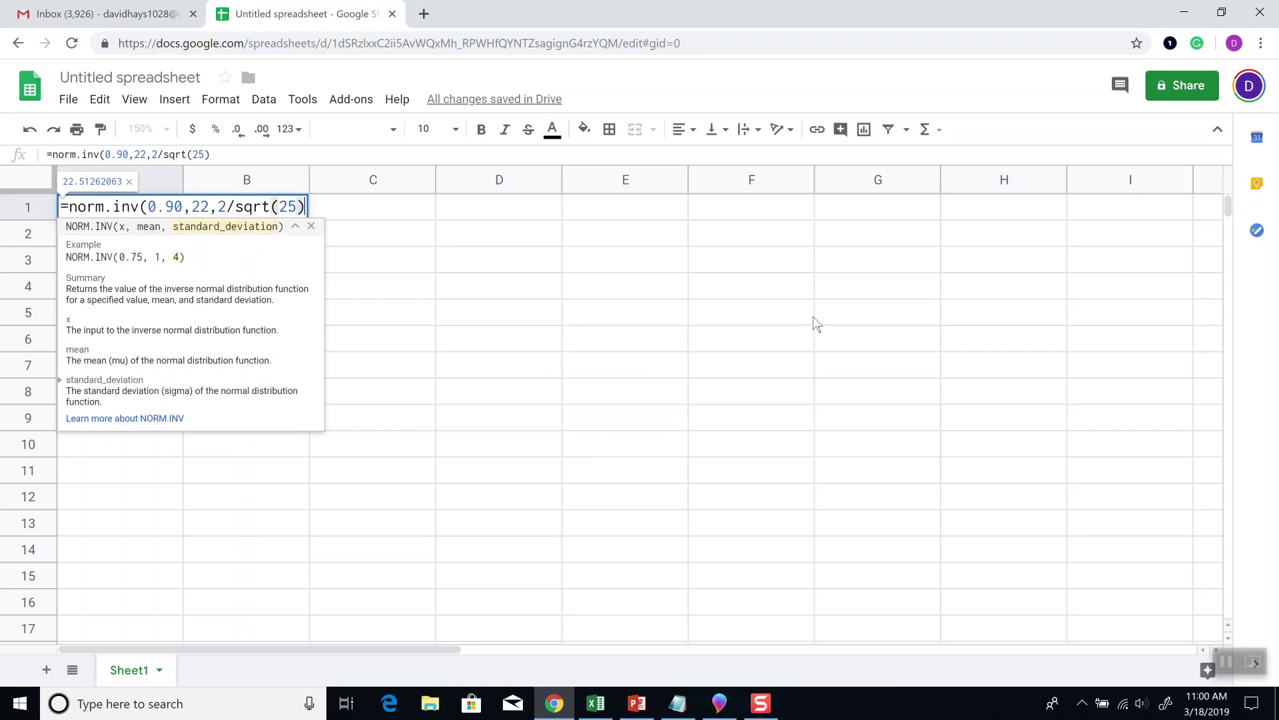
pyautogui.write(')')
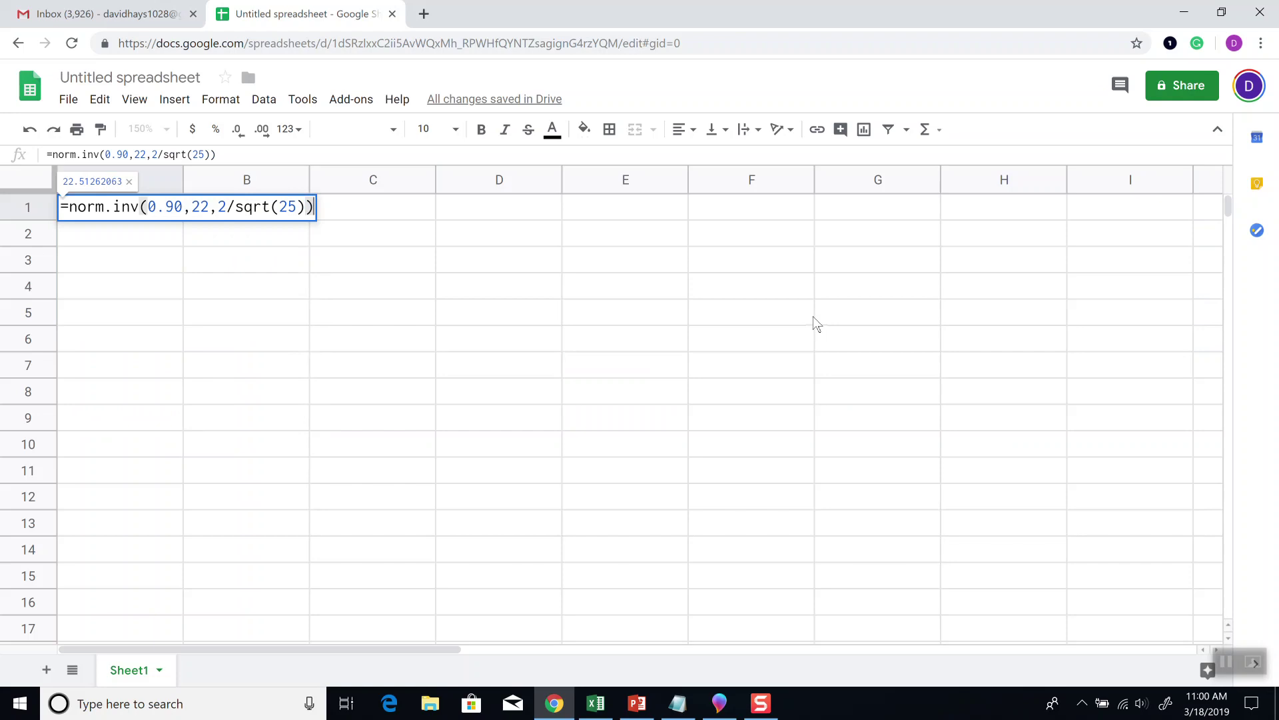
pyautogui.press('Return')
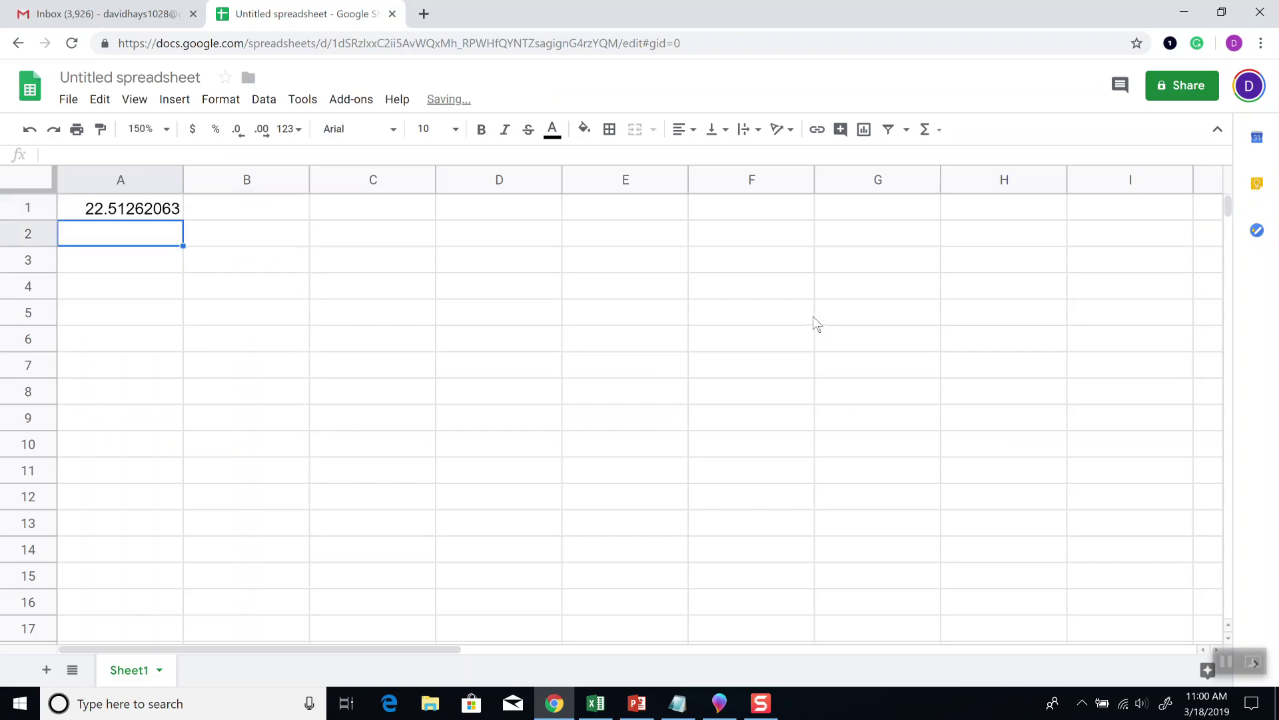
pyautogui.hotkey('alt', 'Tab')
pyautogui.hotkey('alt', 'Tab')
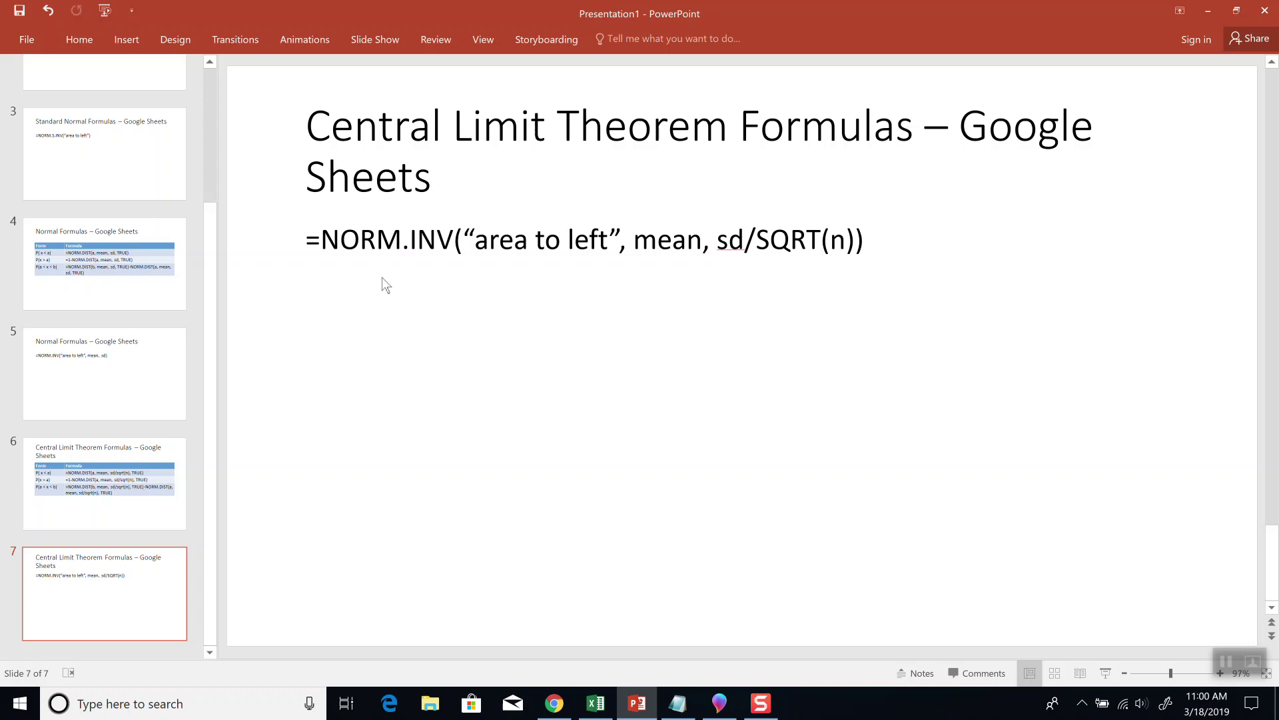
pyautogui.hotkey('alt', 'Tab')
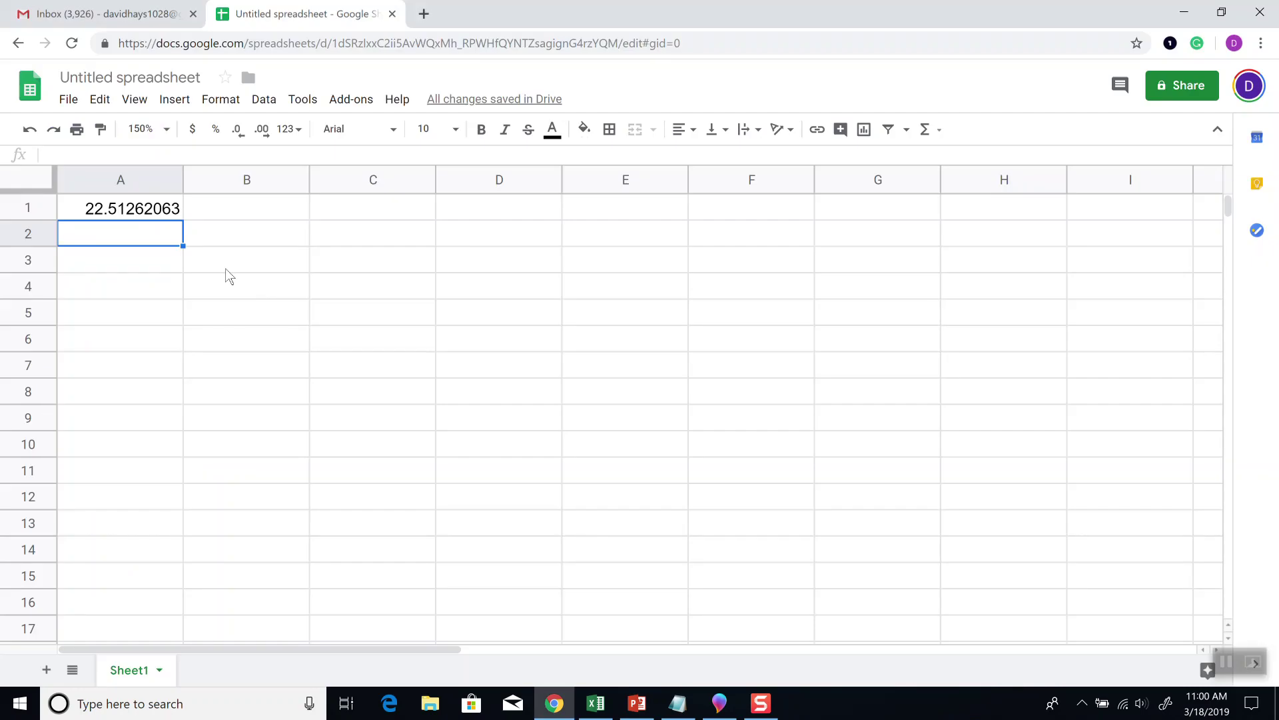
# Step: Enter =norm.inv(.20,22,2/sqrt(25)) in A3, giving the bottom-20% cutoff 21.66335151
pyautogui.click(135, 262)
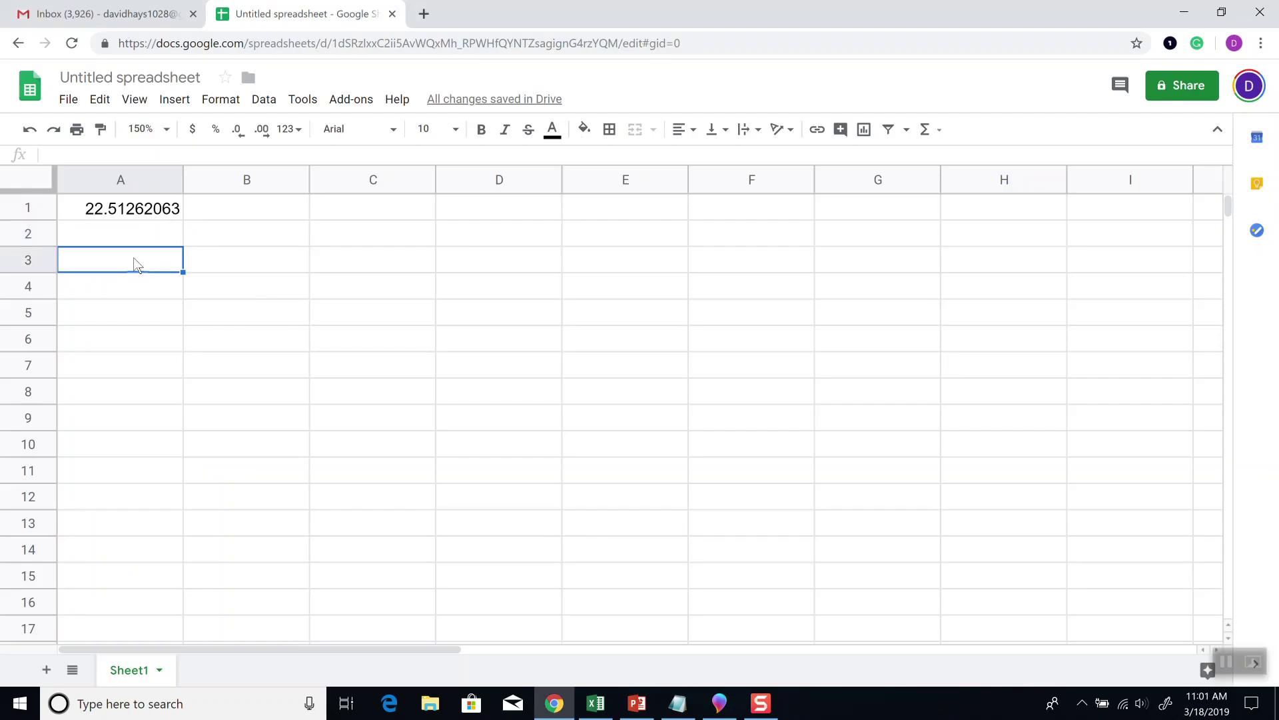
pyautogui.write('=norm.in')
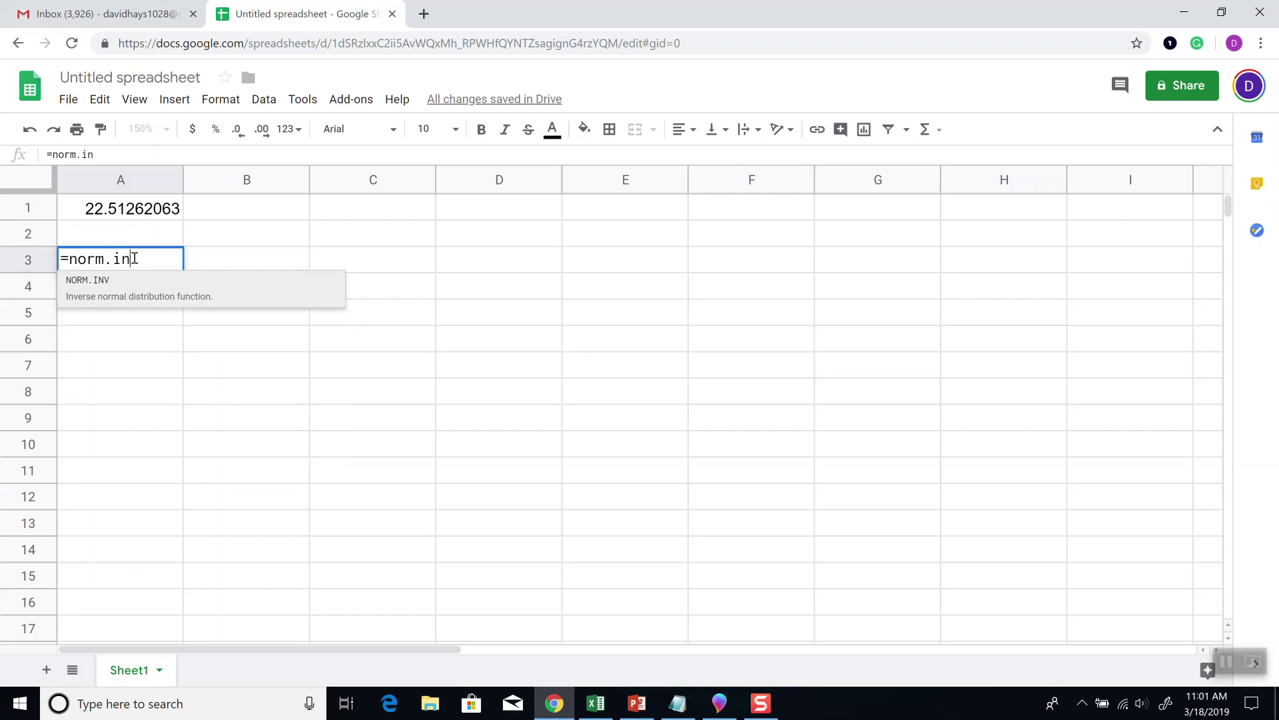
pyautogui.write('v(')
pyautogui.hotkey('alt', 'Tab')
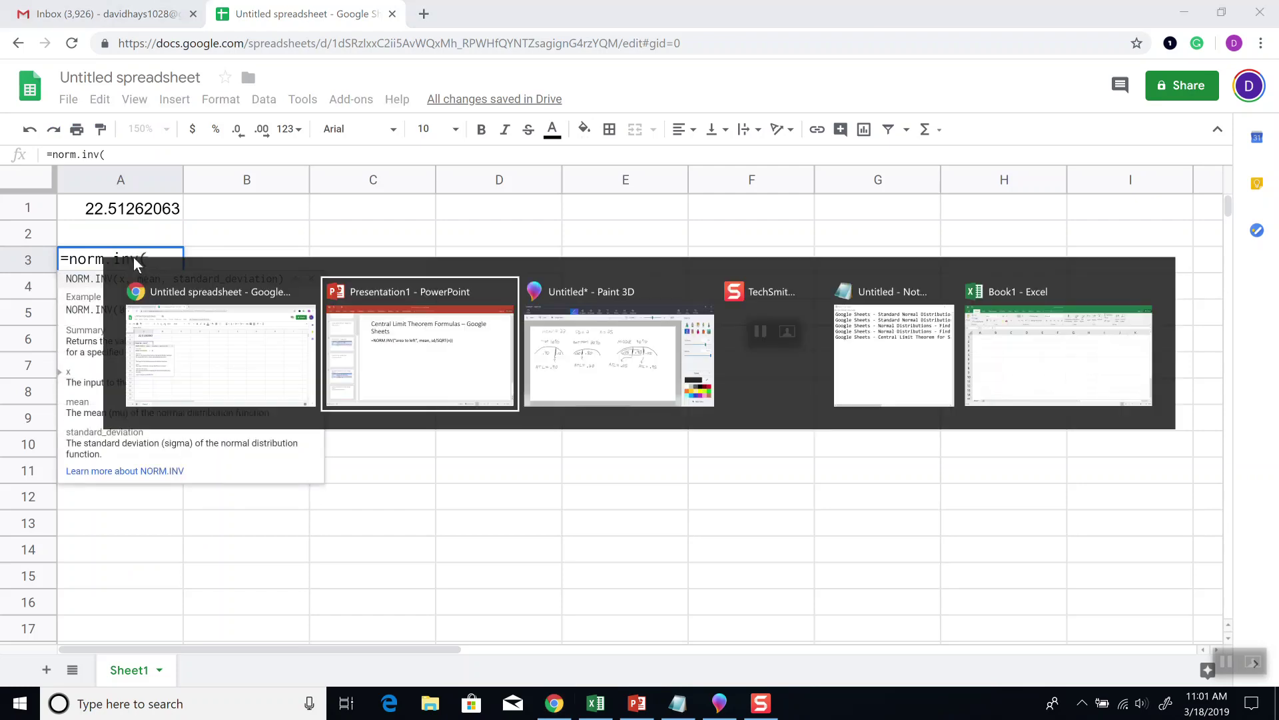
pyautogui.hotkey('alt', 'Tab')
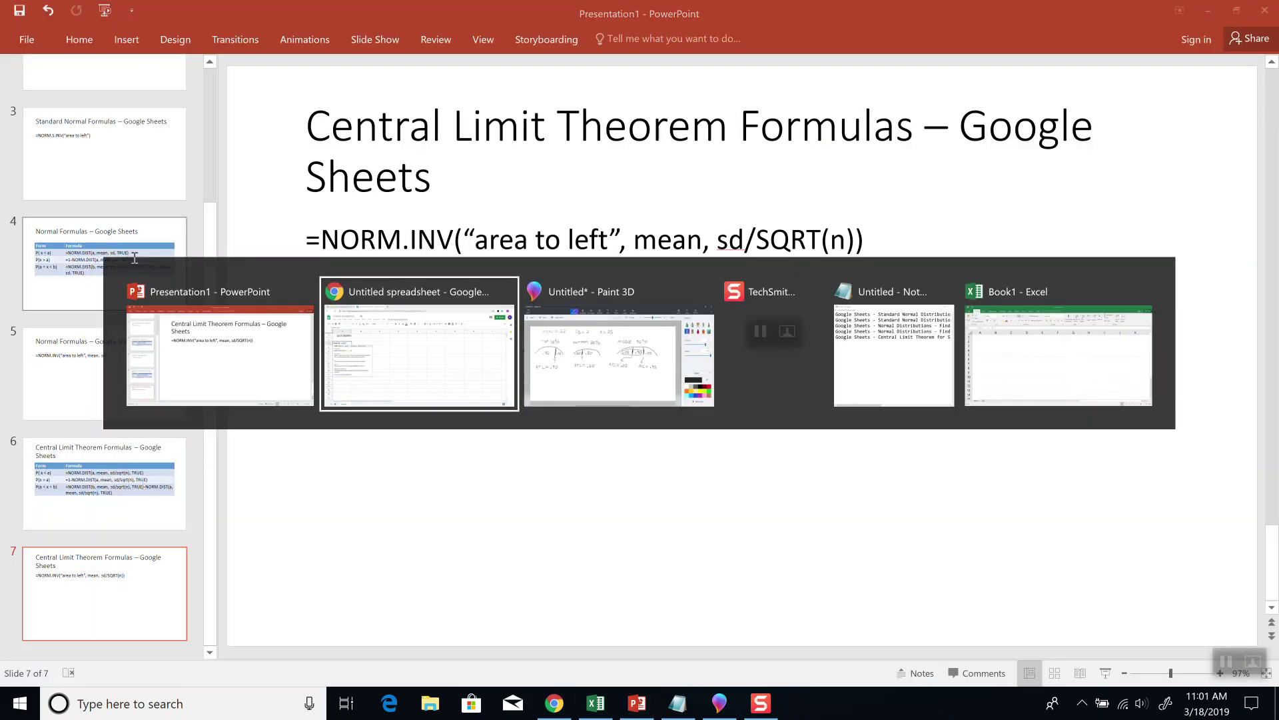
pyautogui.hotkey('alt', 'Tab')
pyautogui.hotkey('alt', 'Tab')
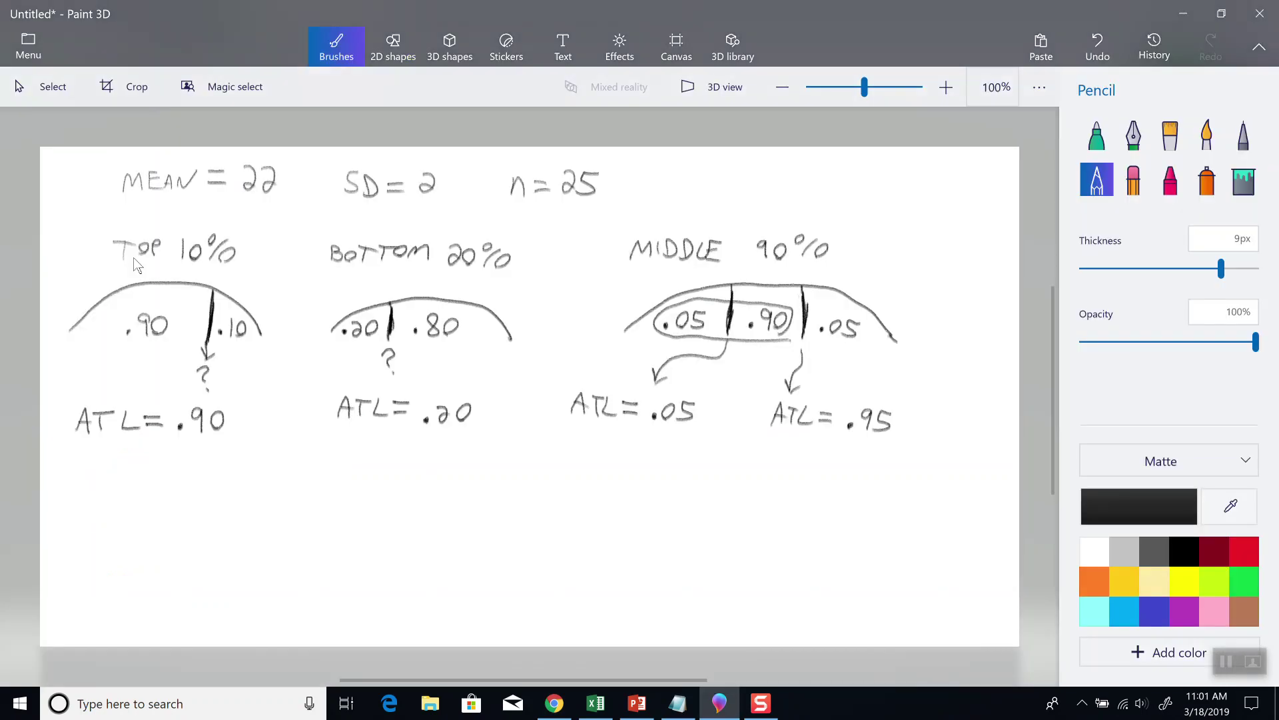
pyautogui.hotkey('alt', 'Tab')
pyautogui.write('.20,')
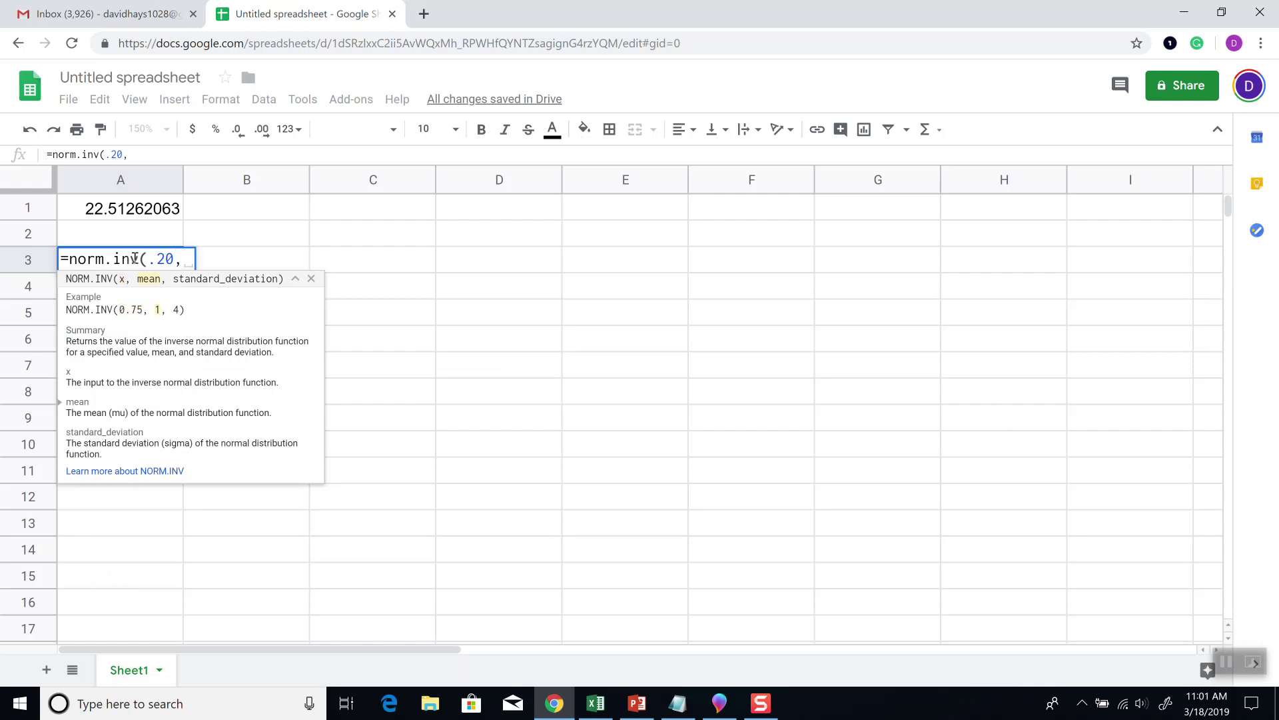
pyautogui.hotkey('alt', 'Tab')
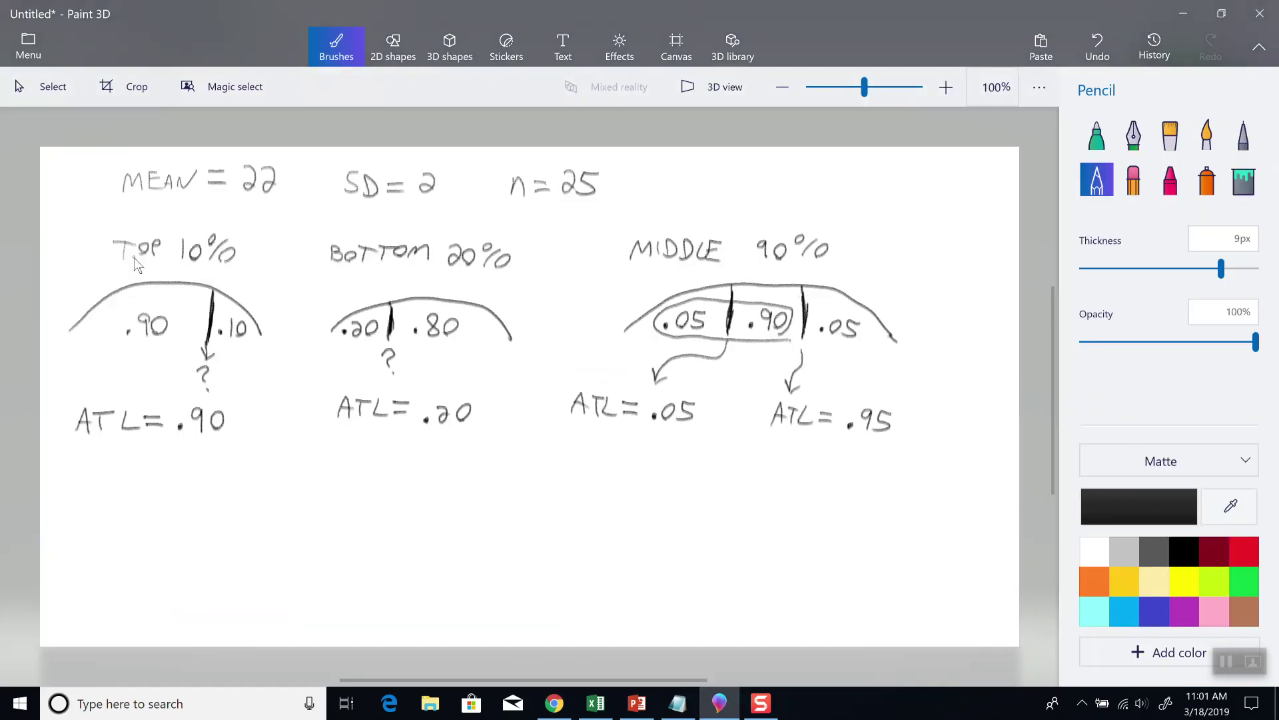
pyautogui.hotkey('alt', 'Tab')
pyautogui.write('22,')
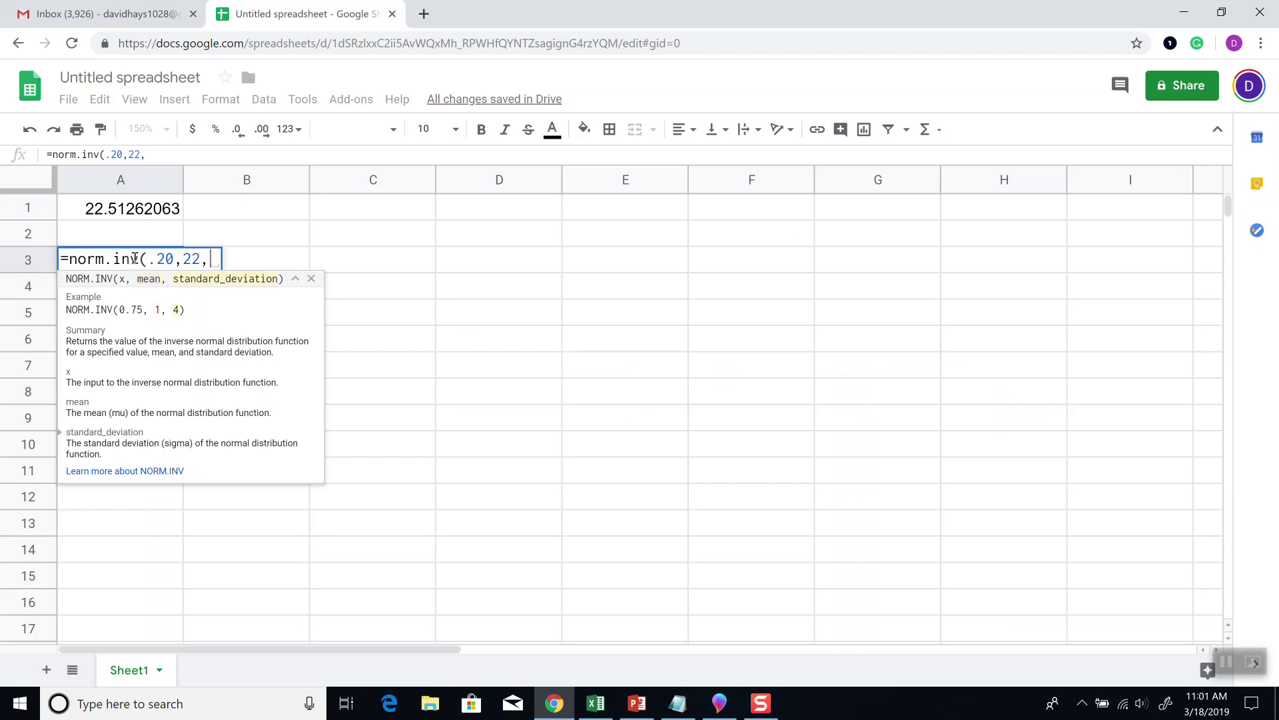
pyautogui.write('2/s')
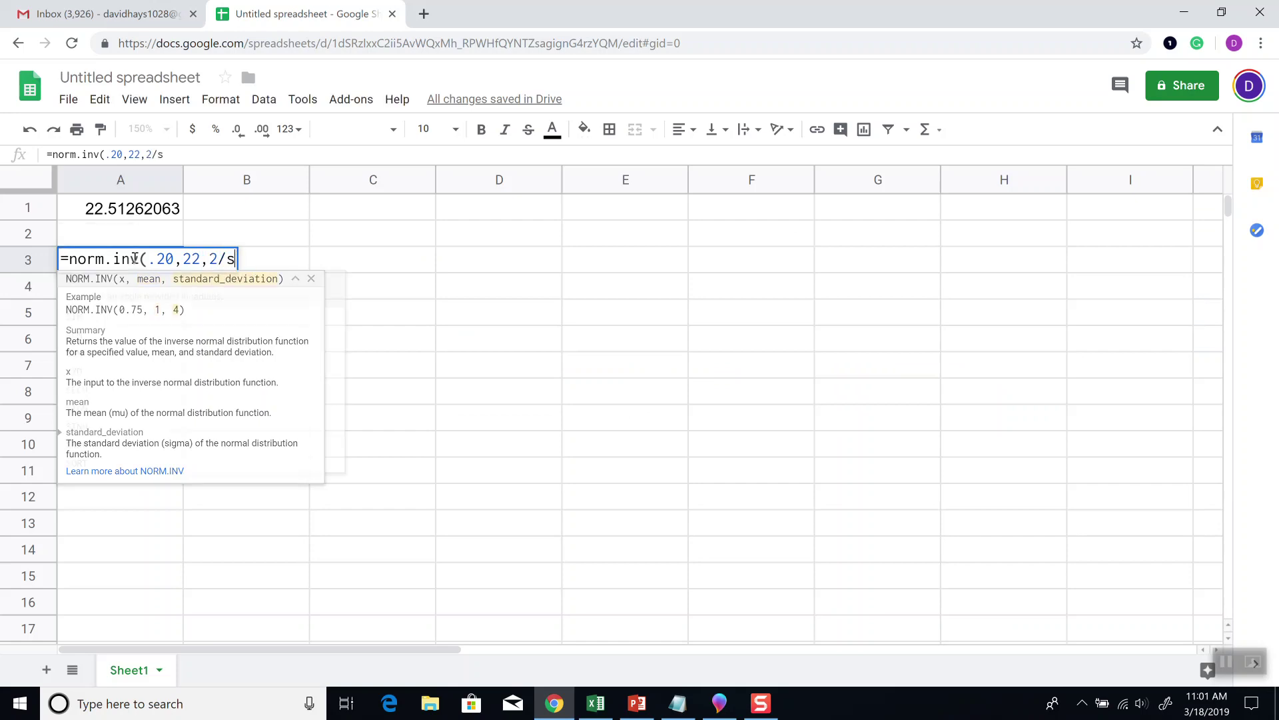
pyautogui.write('qrt(25)')
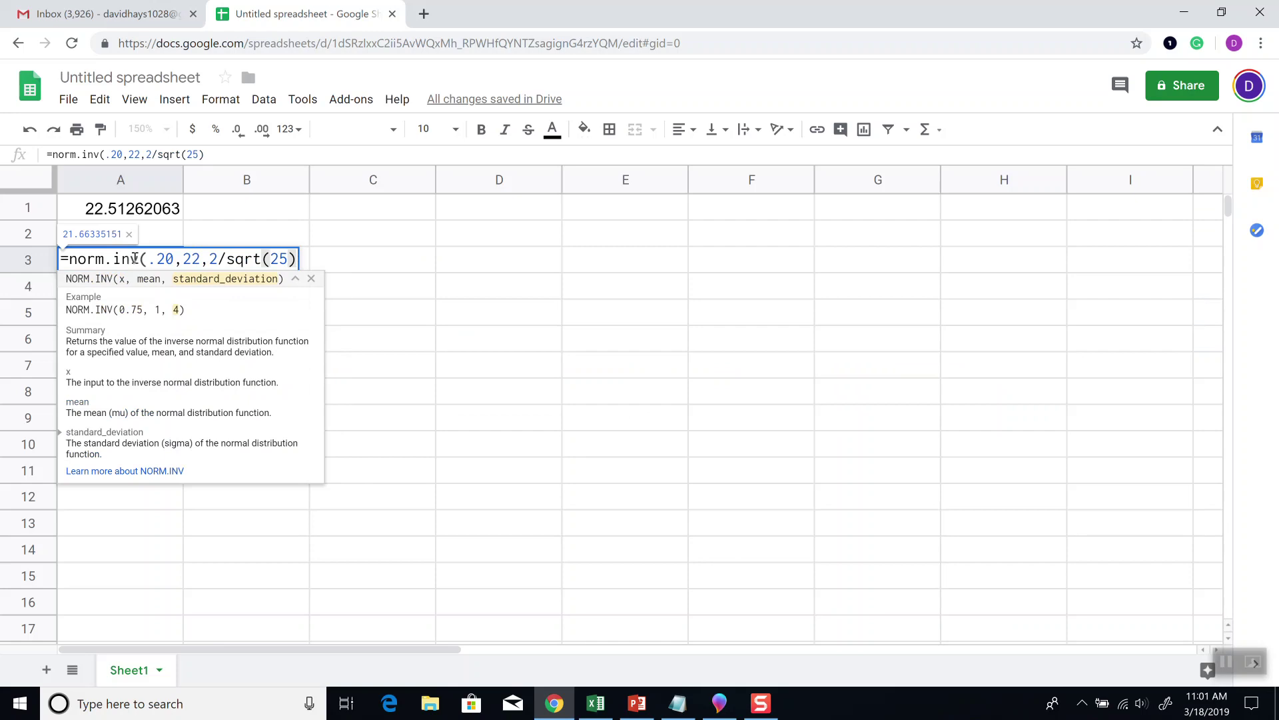
pyautogui.write(')')
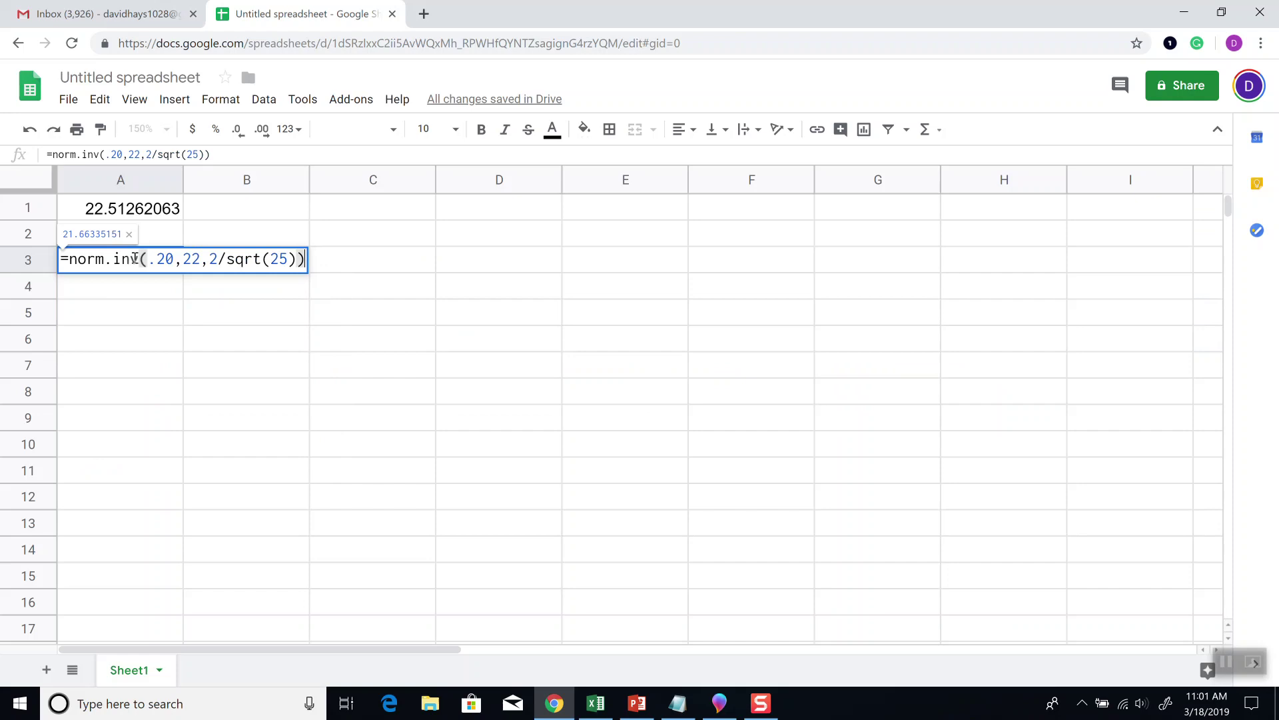
pyautogui.press('Return')
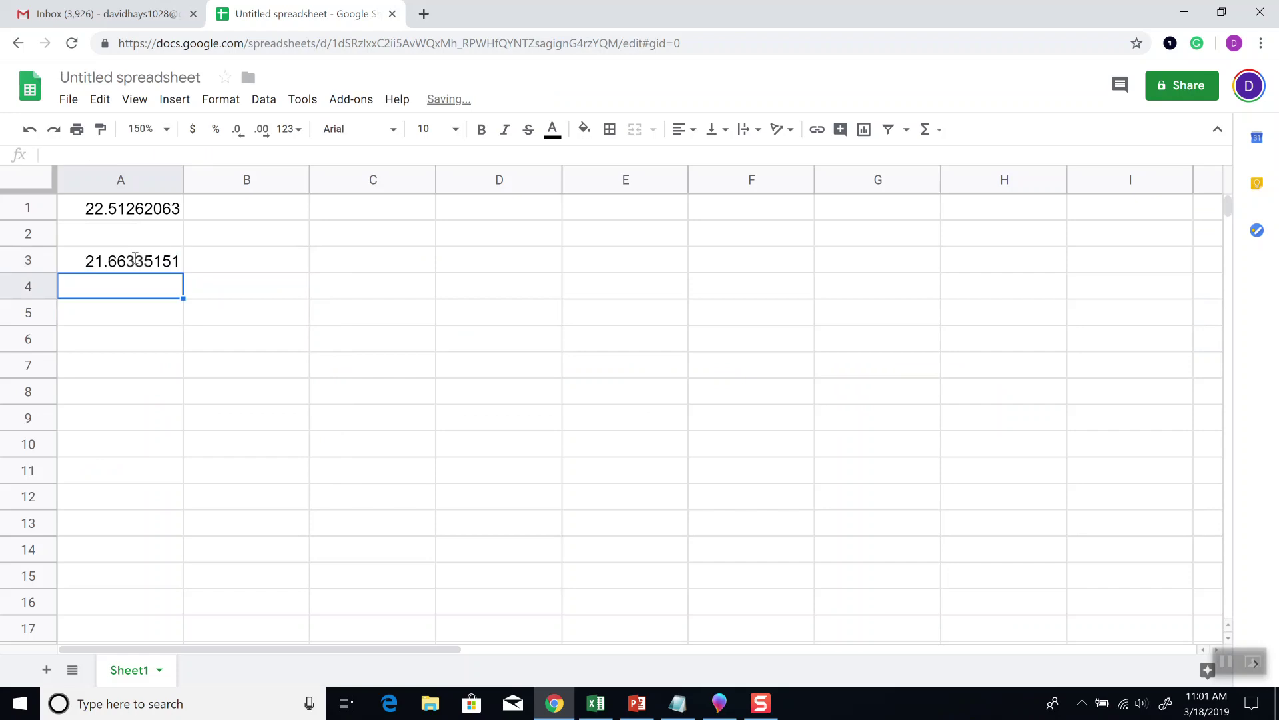
# Step: Enter =norm.inv(0.05,22,2/sqrt(25)) in C1, fixing a stray comma; it returns 21.34205855
pyautogui.click(355, 208)
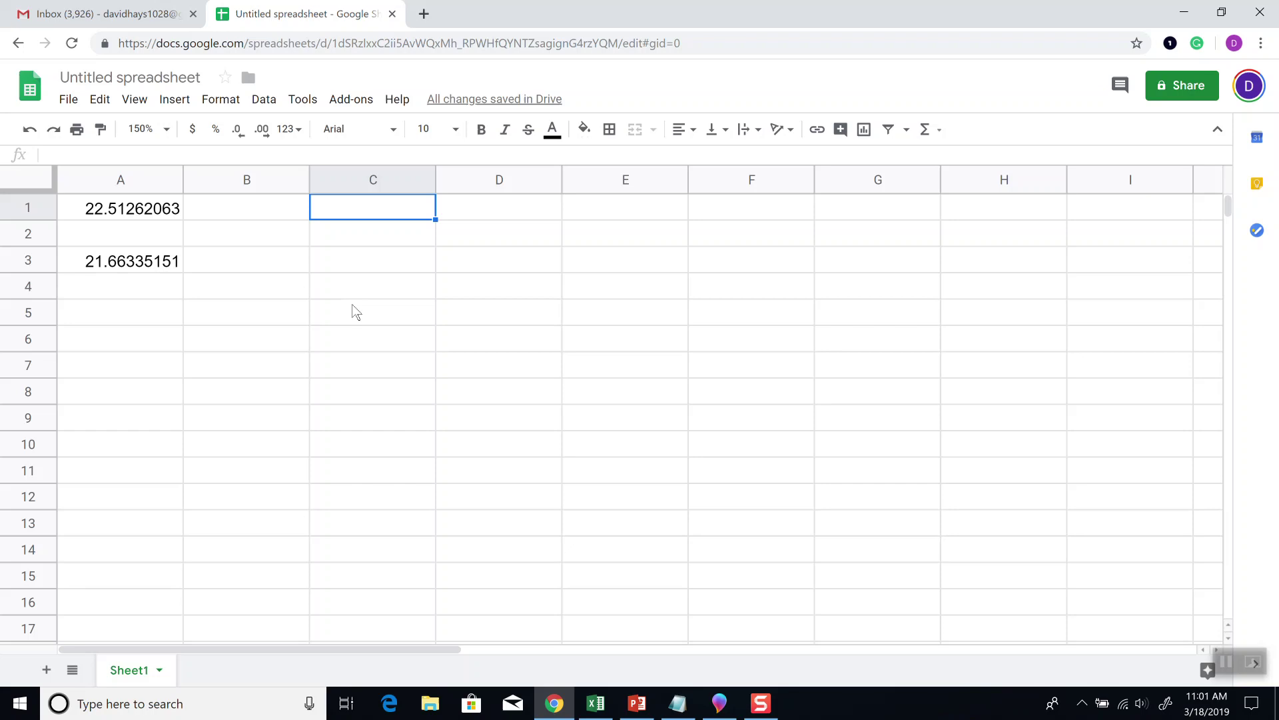
pyautogui.hotkey('alt', 'Tab')
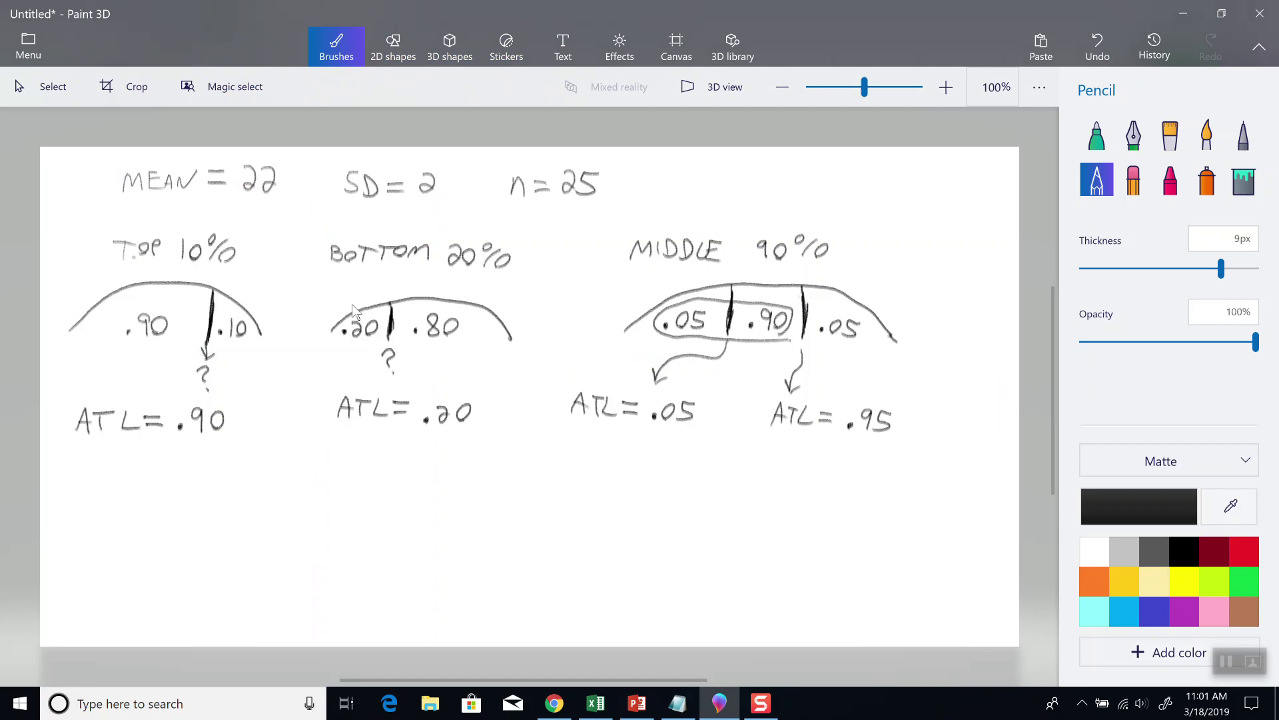
pyautogui.hotkey('alt', 'Tab')
pyautogui.write('=norm')
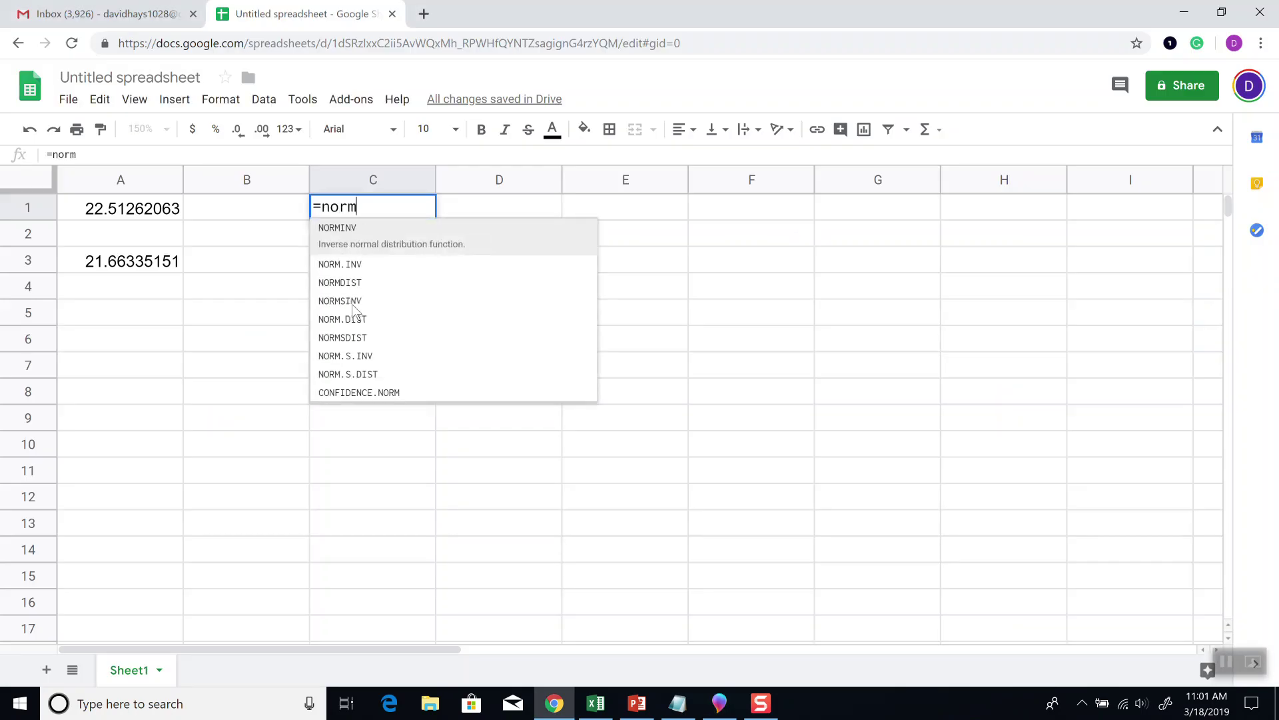
pyautogui.write('.inv(0.05,')
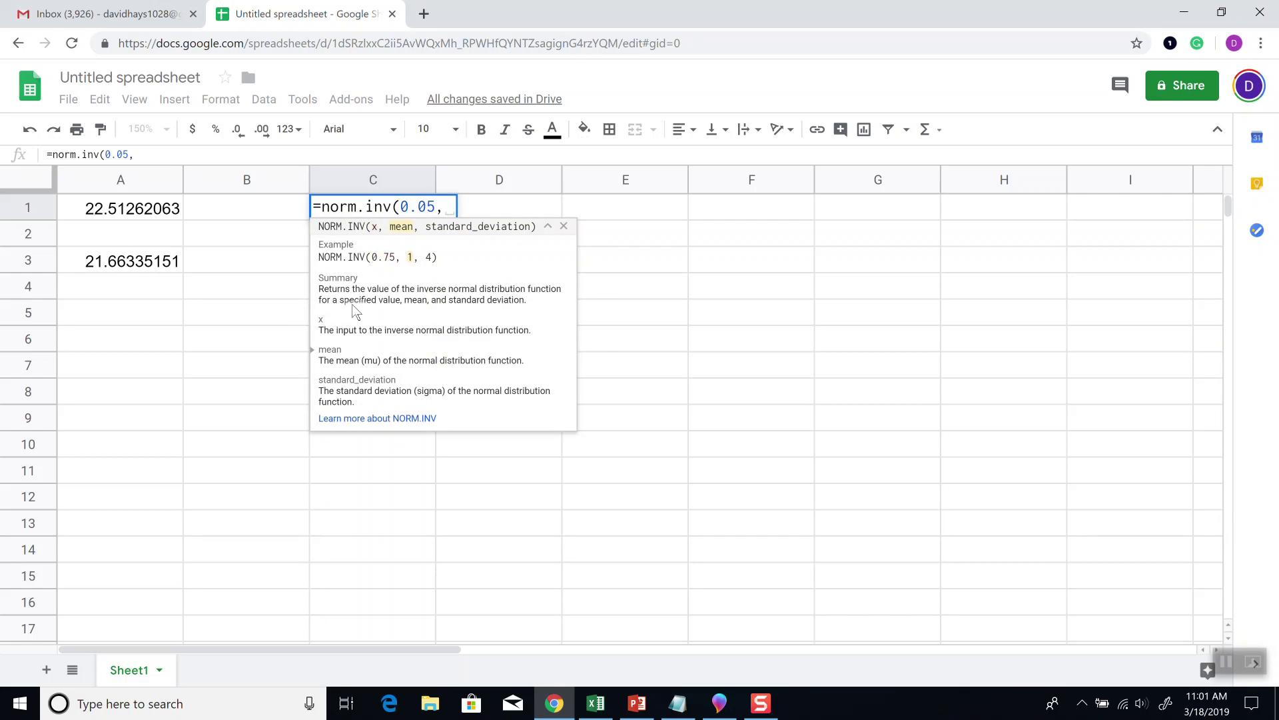
pyautogui.hotkey('alt', 'Tab')
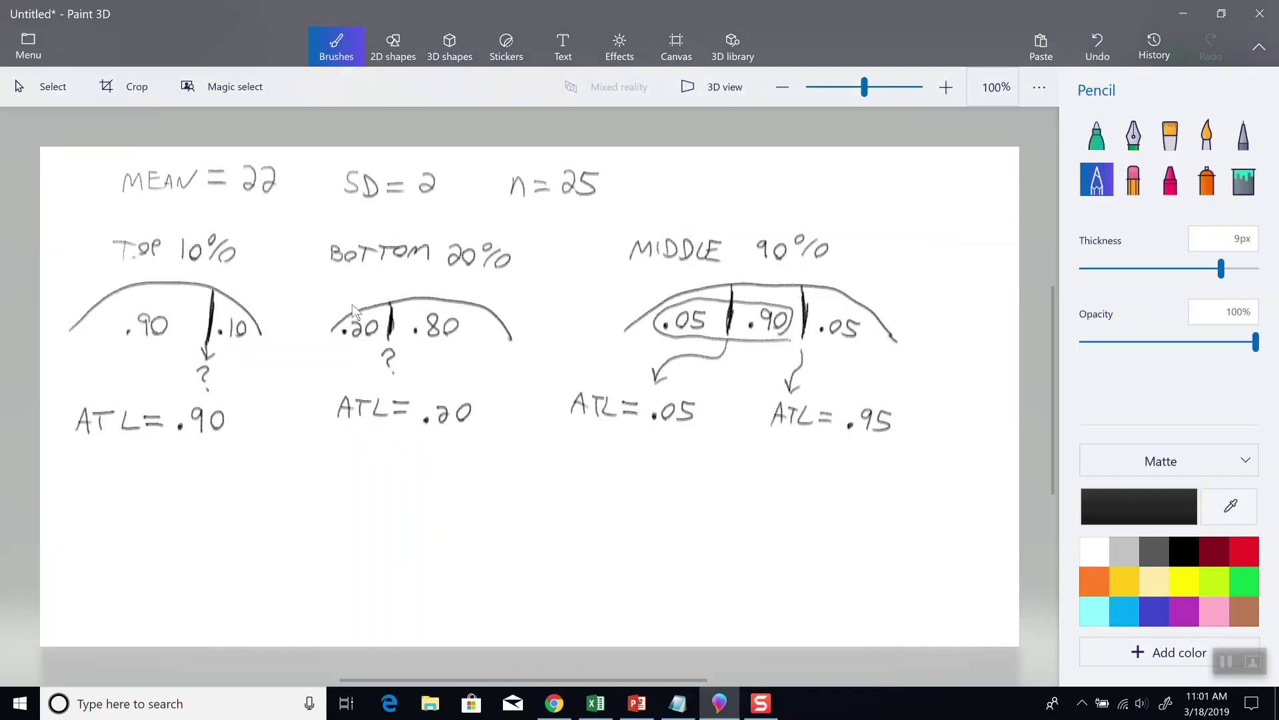
pyautogui.hotkey('alt', 'Tab')
pyautogui.write('22')
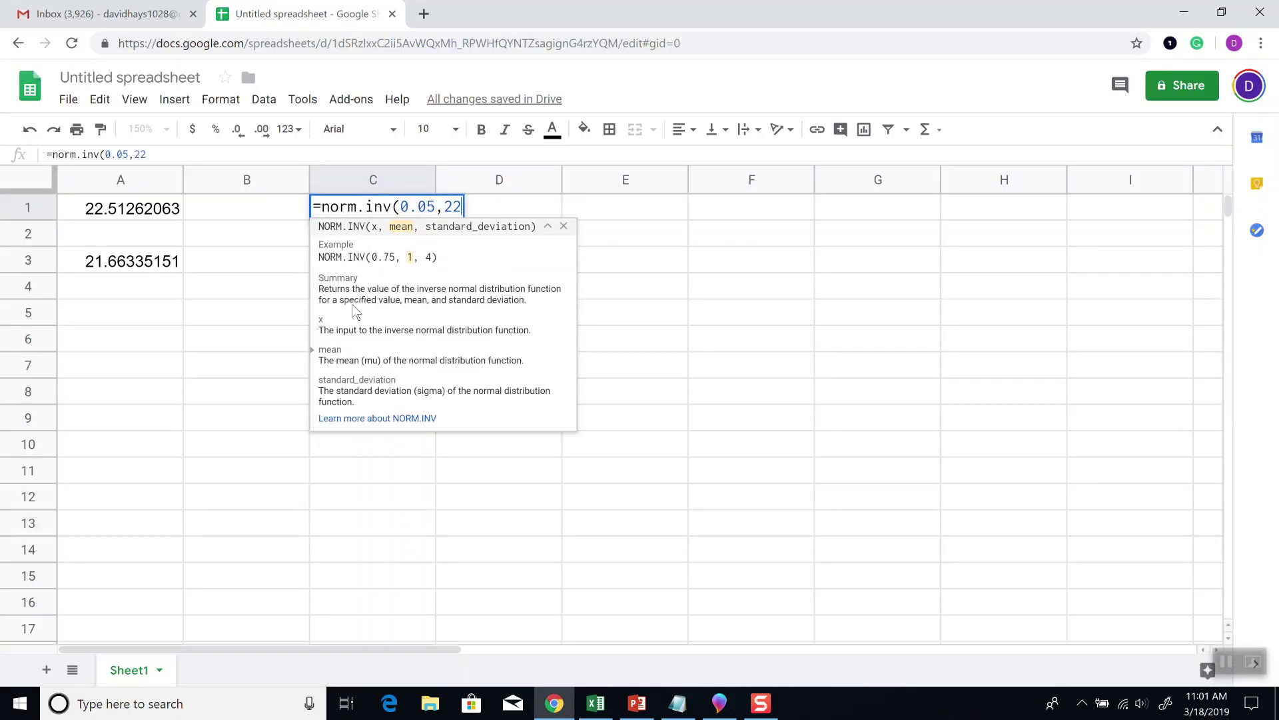
pyautogui.write(',2/sqrt')
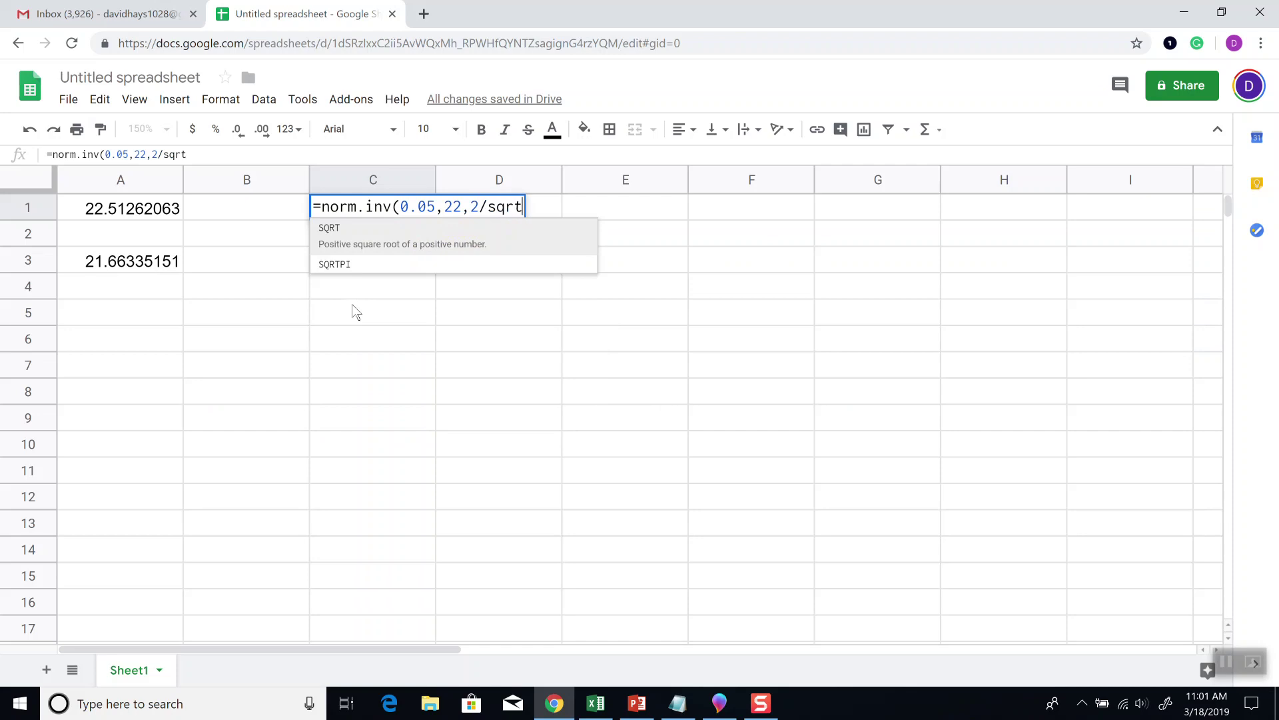
pyautogui.write('(25)')
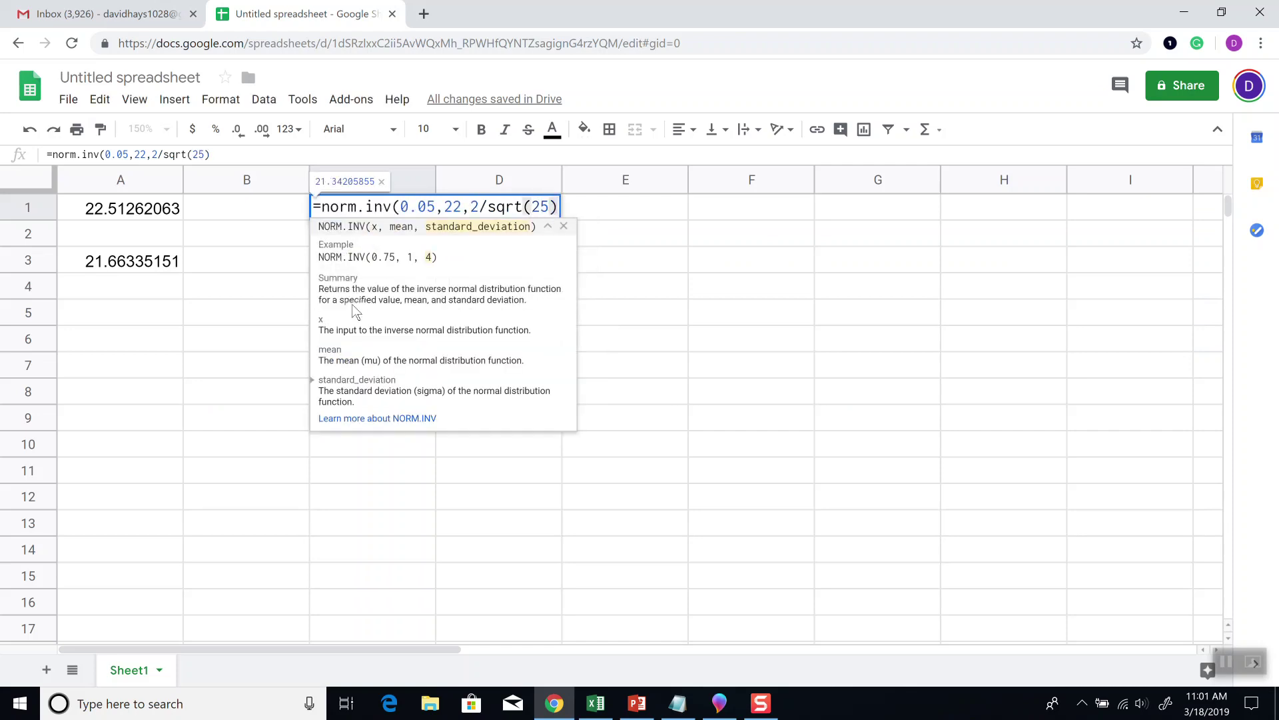
pyautogui.write(',')
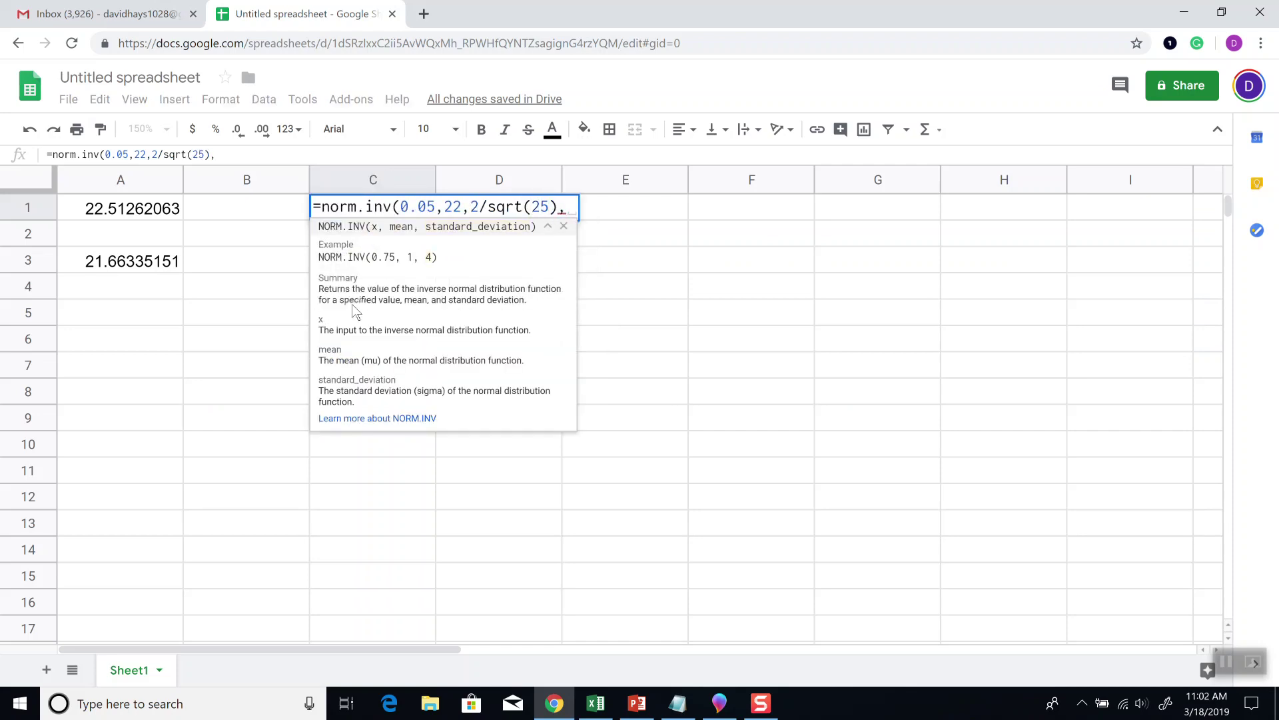
pyautogui.press('BackSpace')
pyautogui.write(')')
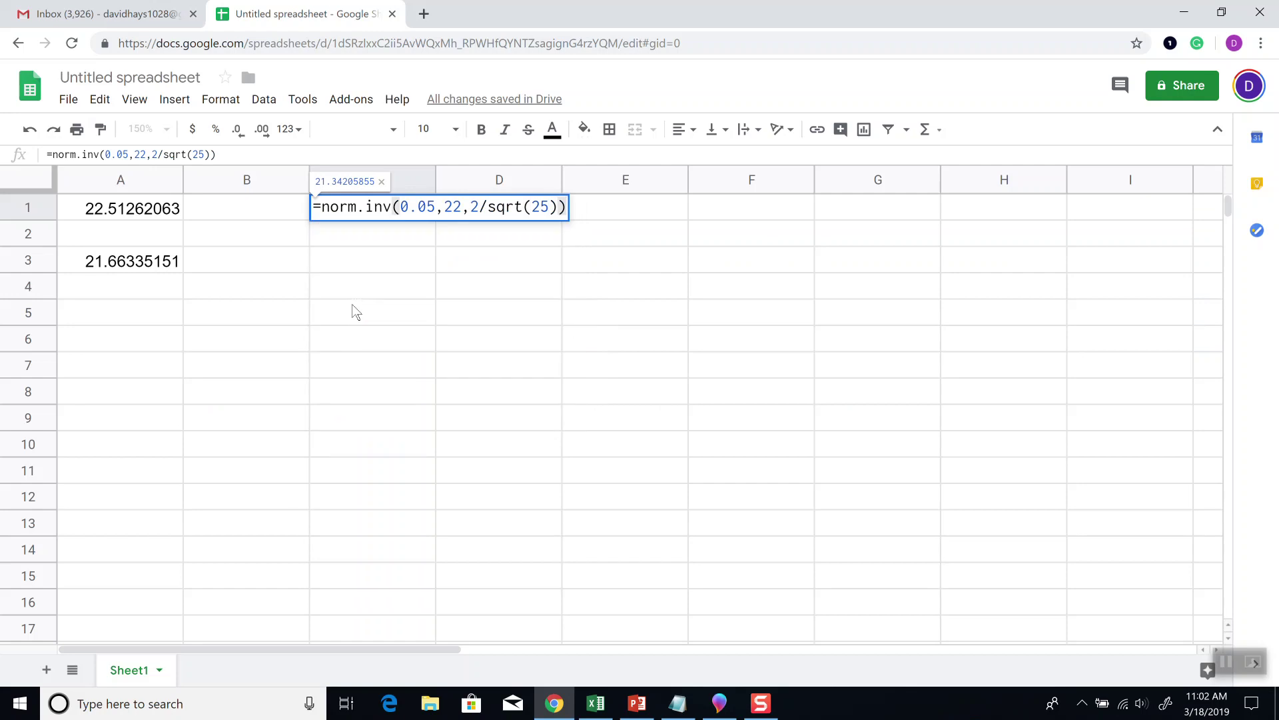
pyautogui.press('Return')
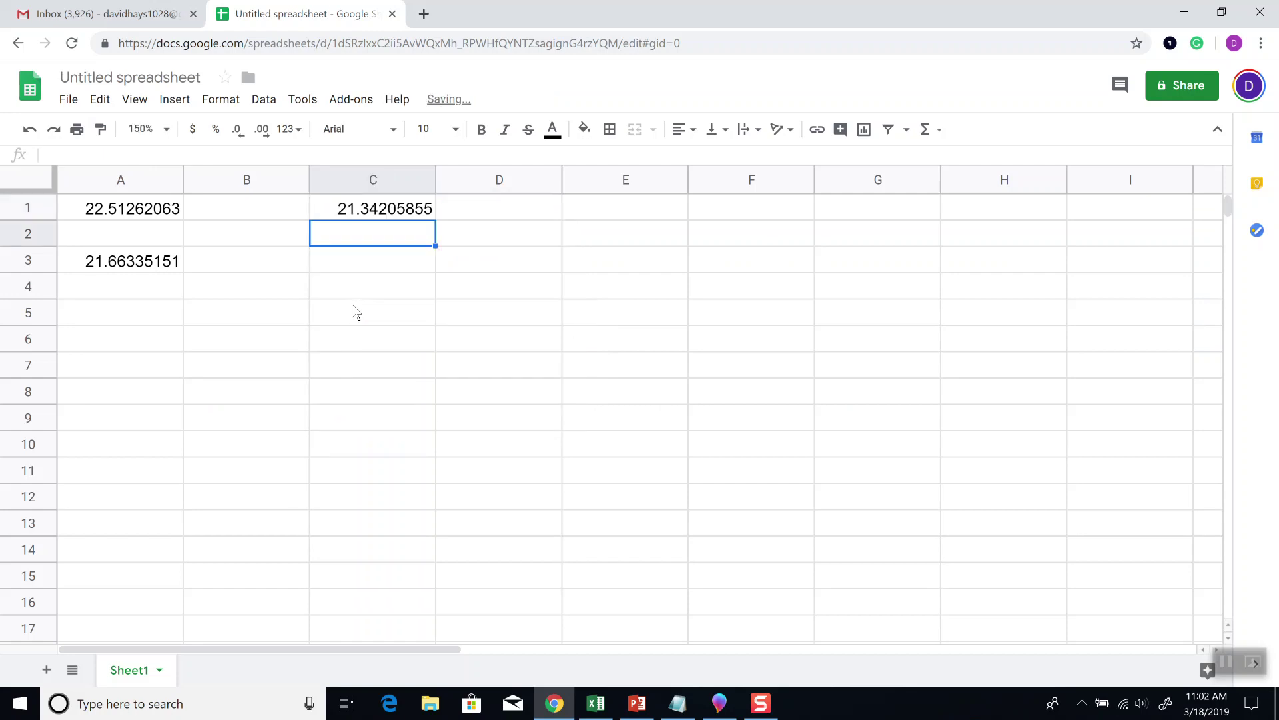
# Step: Enter =norm.inv(0.95,22,2/sqrt(25)) in C2 for the 22.65794145 upper cutoff, then switch to PowerPoint
pyautogui.hotkey('alt', 'Tab')
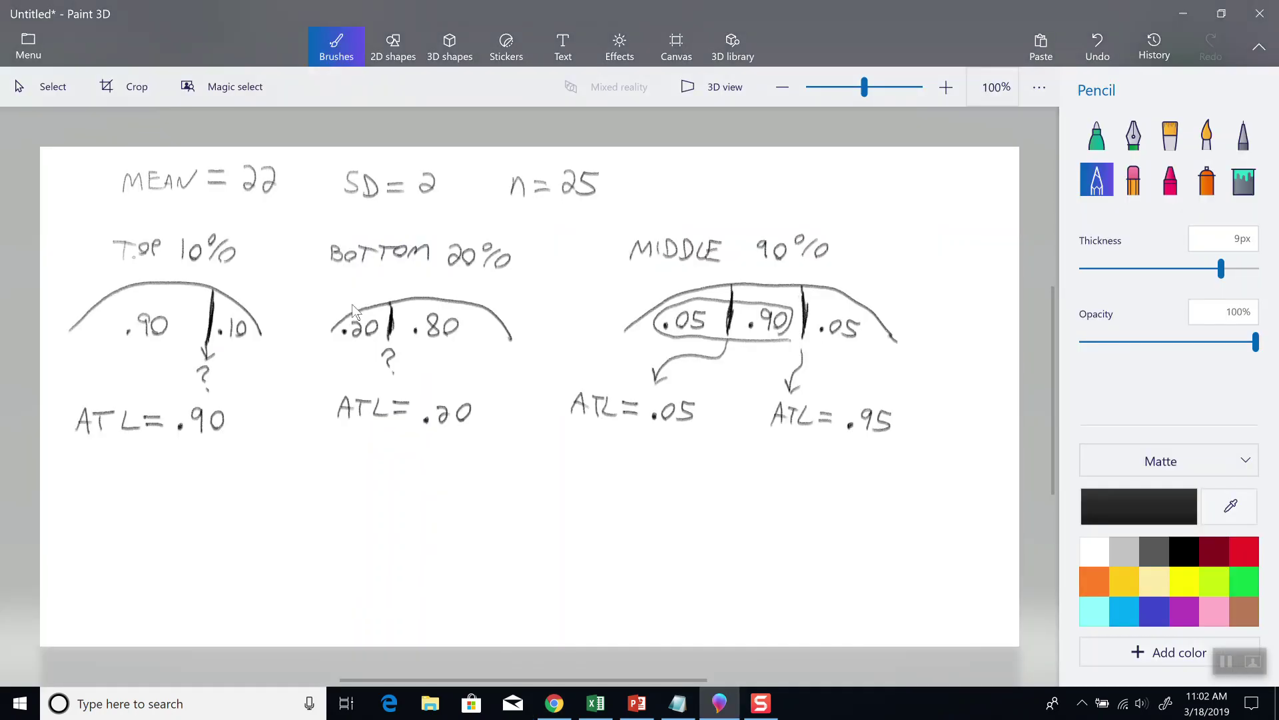
pyautogui.hotkey('alt', 'Tab')
pyautogui.write('=nor')
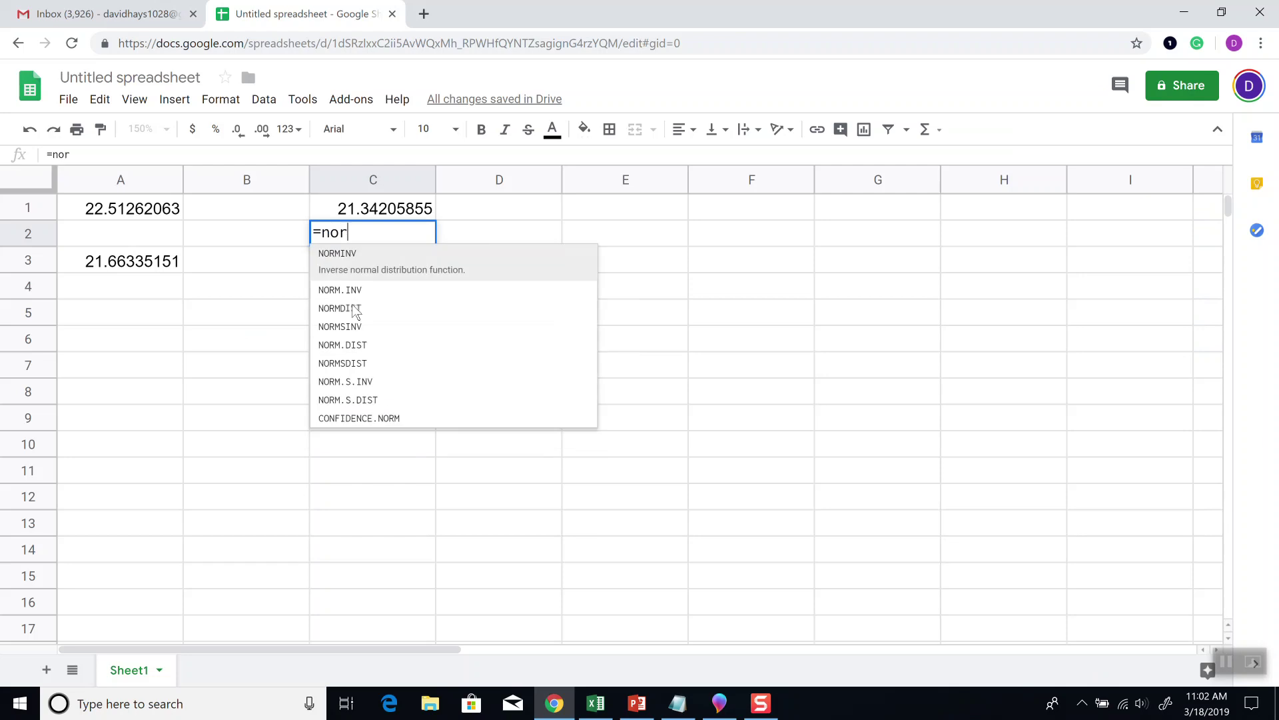
pyautogui.write('m.inv(')
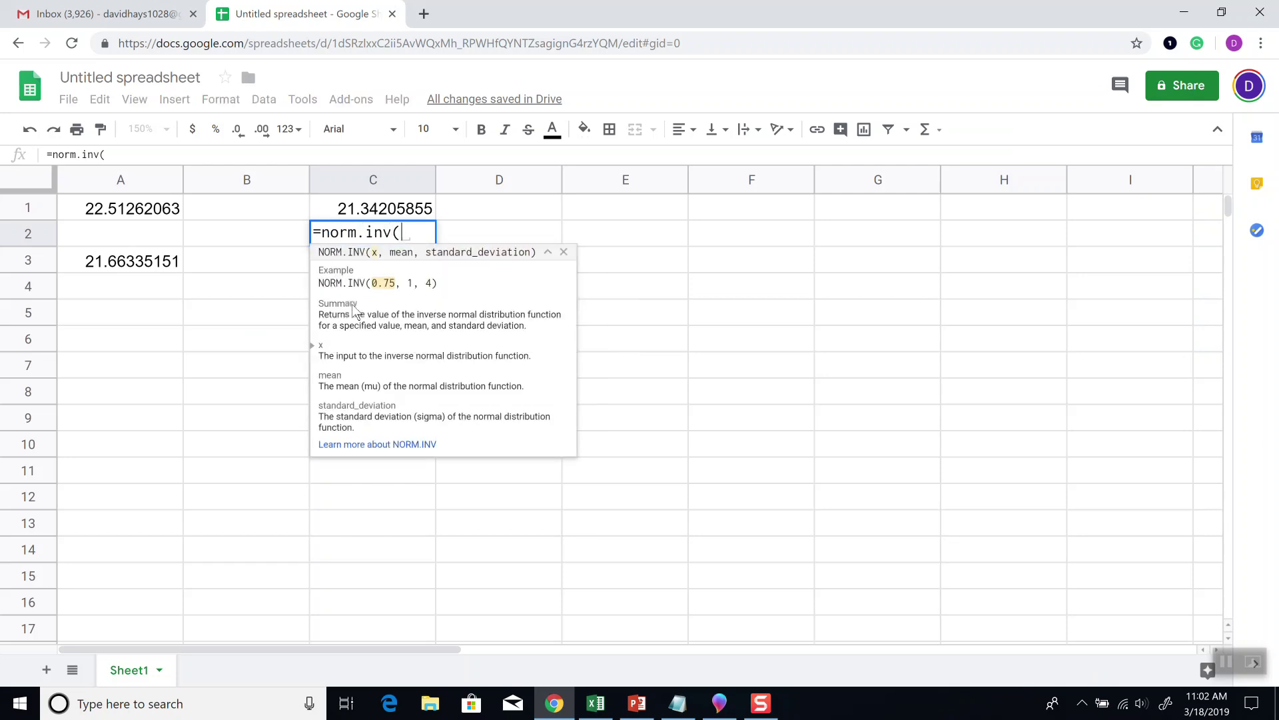
pyautogui.write('0.95,')
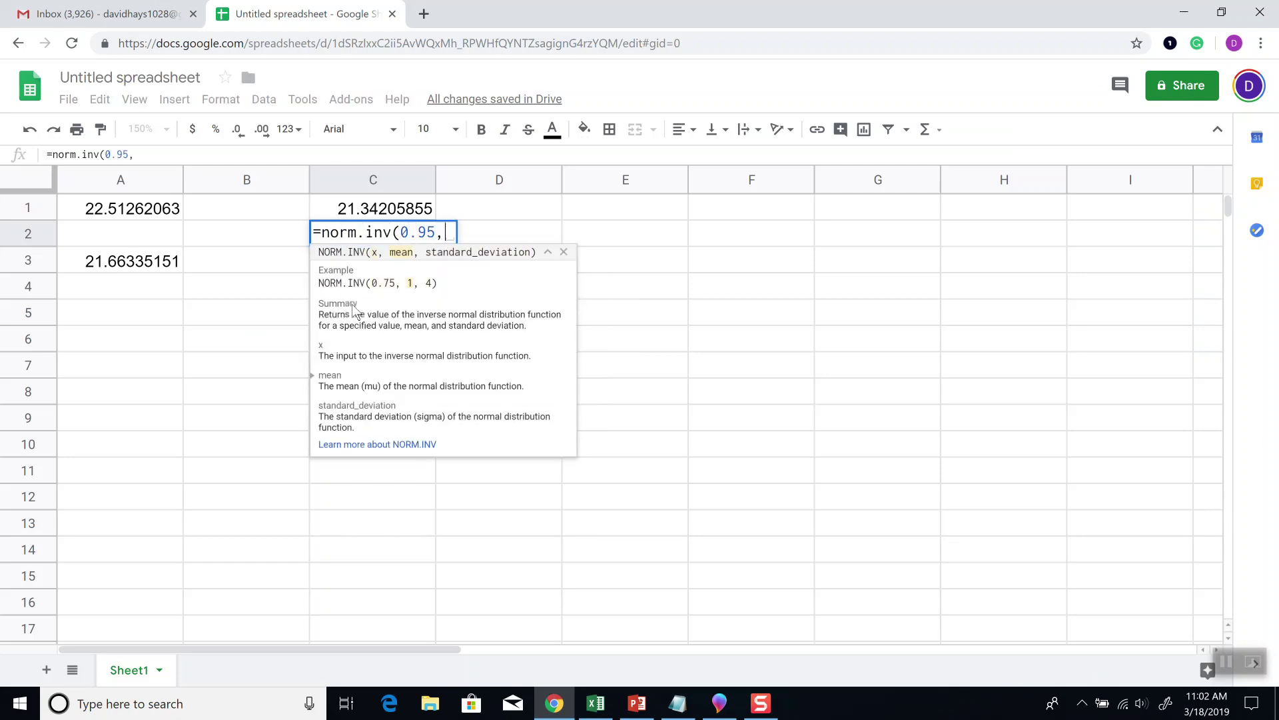
pyautogui.hotkey('alt', 'Tab')
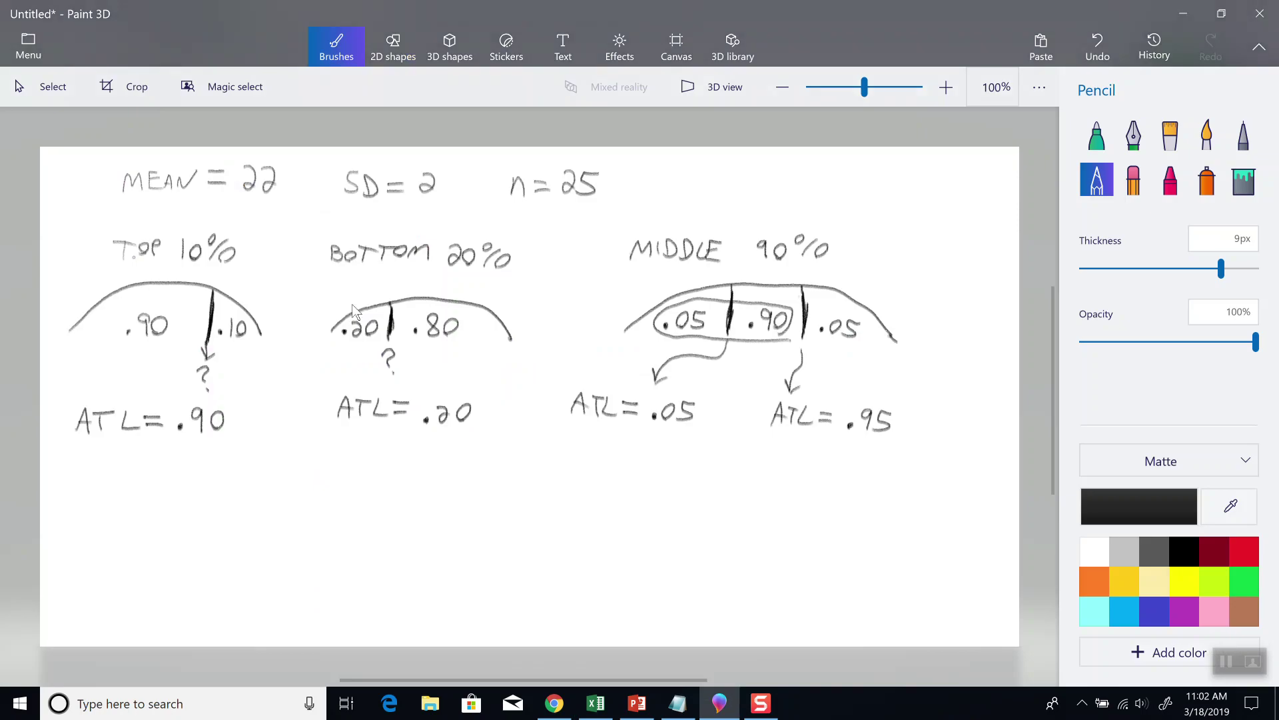
pyautogui.hotkey('alt', 'Tab')
pyautogui.write('22,2')
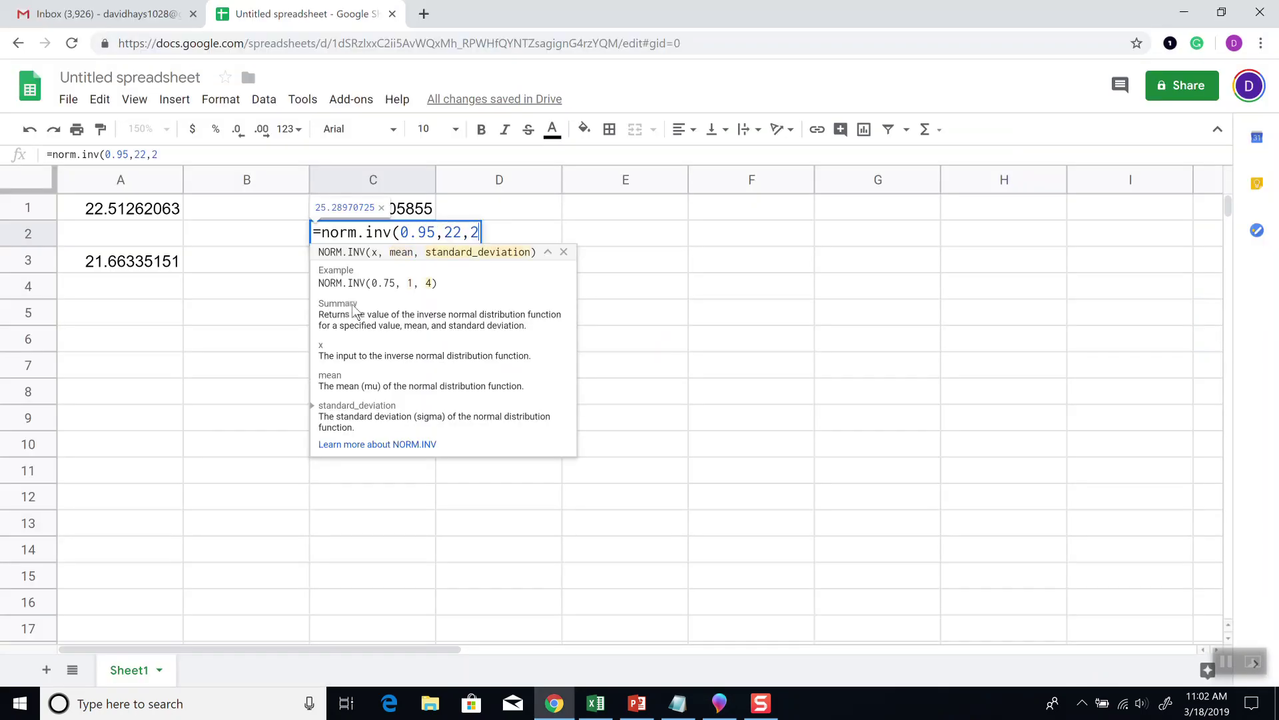
pyautogui.write(',')
pyautogui.press('BackSpace')
pyautogui.write('/sqrt(25')
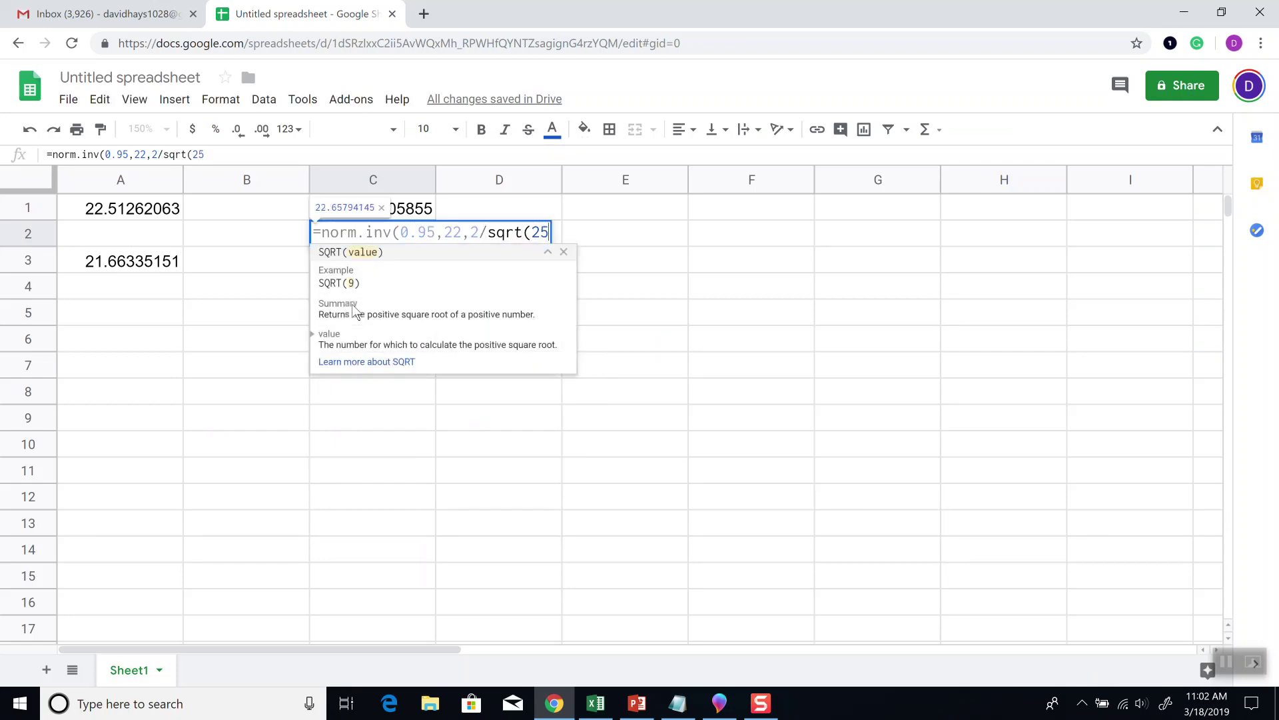
pyautogui.write('))')
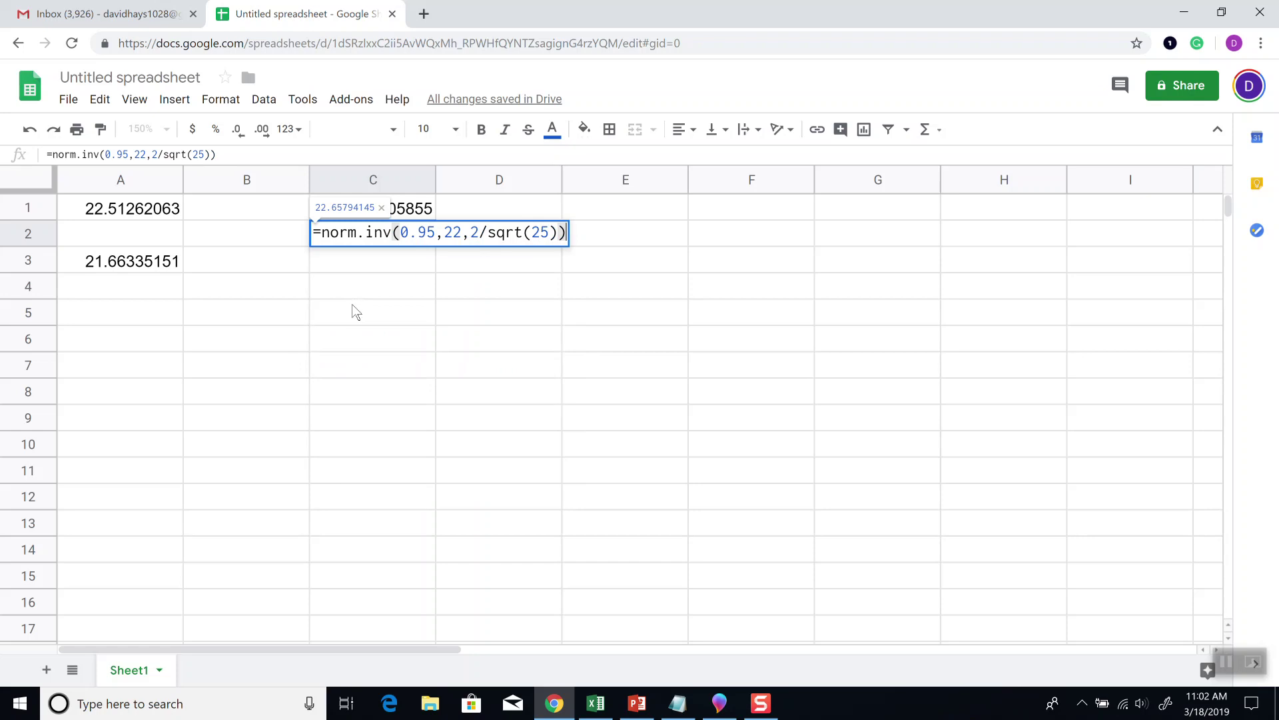
pyautogui.press('Return')
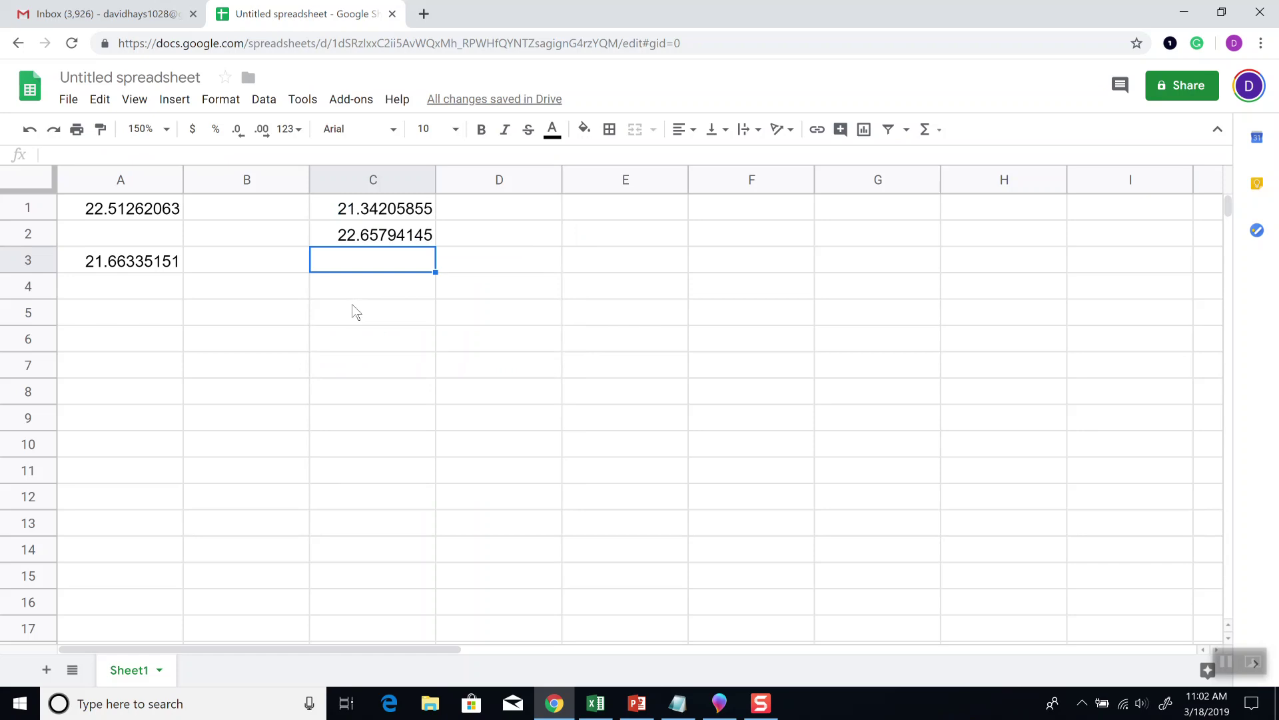
pyautogui.hotkey('alt', 'Tab')
pyautogui.hotkey('alt', 'Tab')
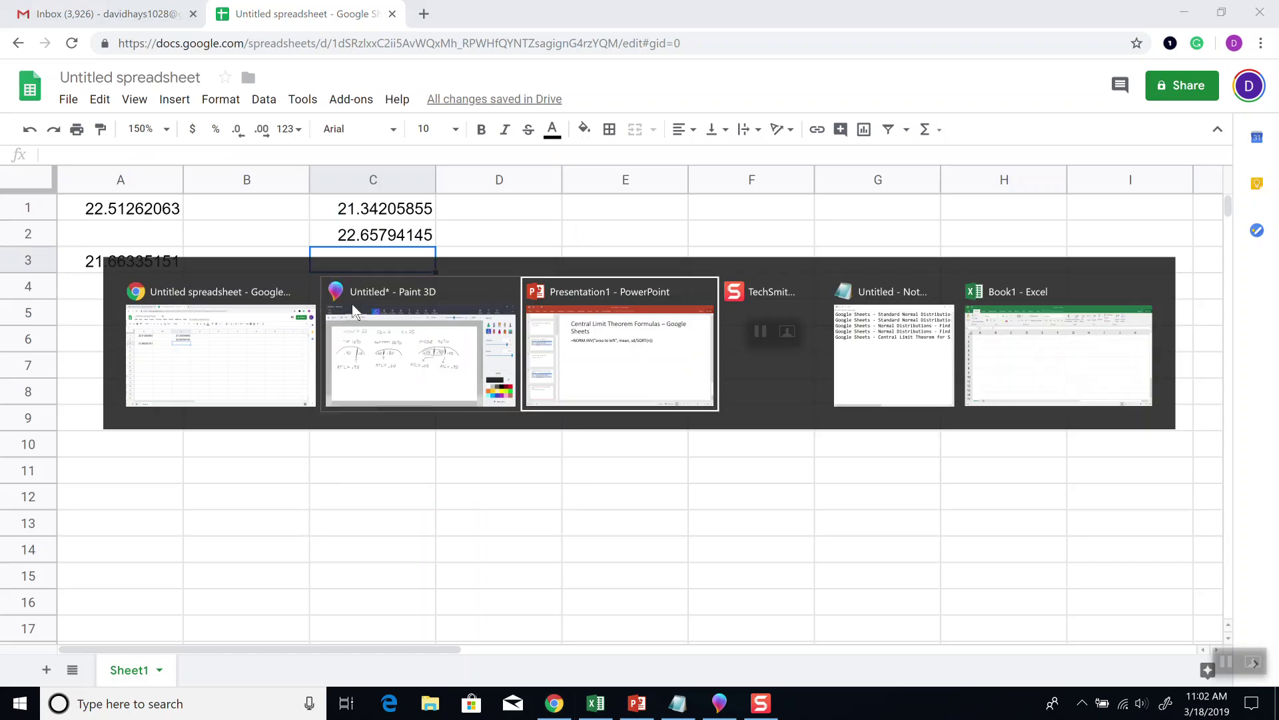